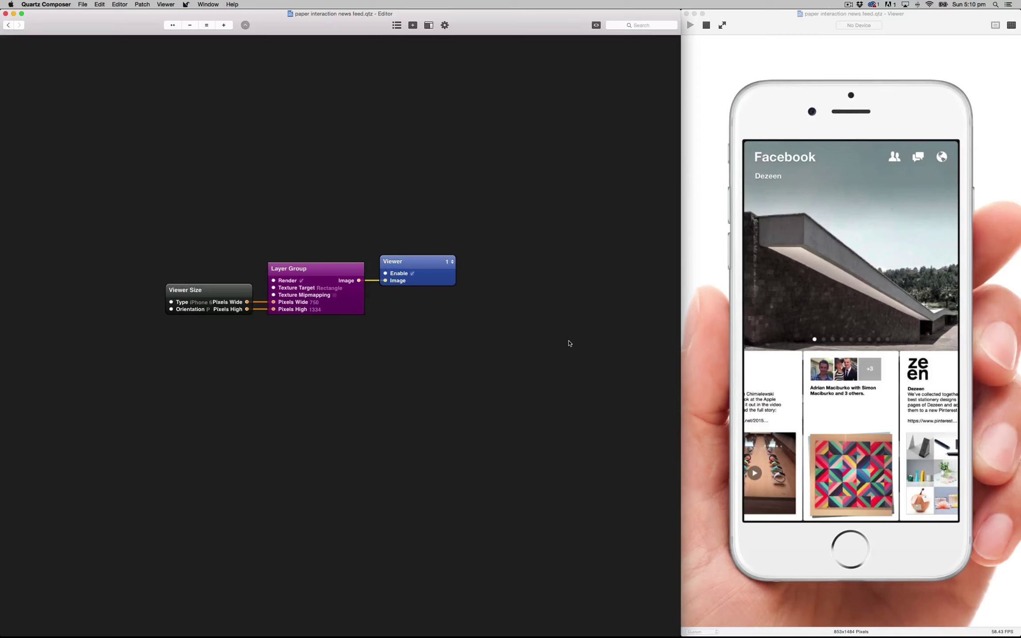
# Step: Expand the photo card to a full-screen story and collapse it twice, then select the Layer Group patch
pyautogui.click(861, 445)
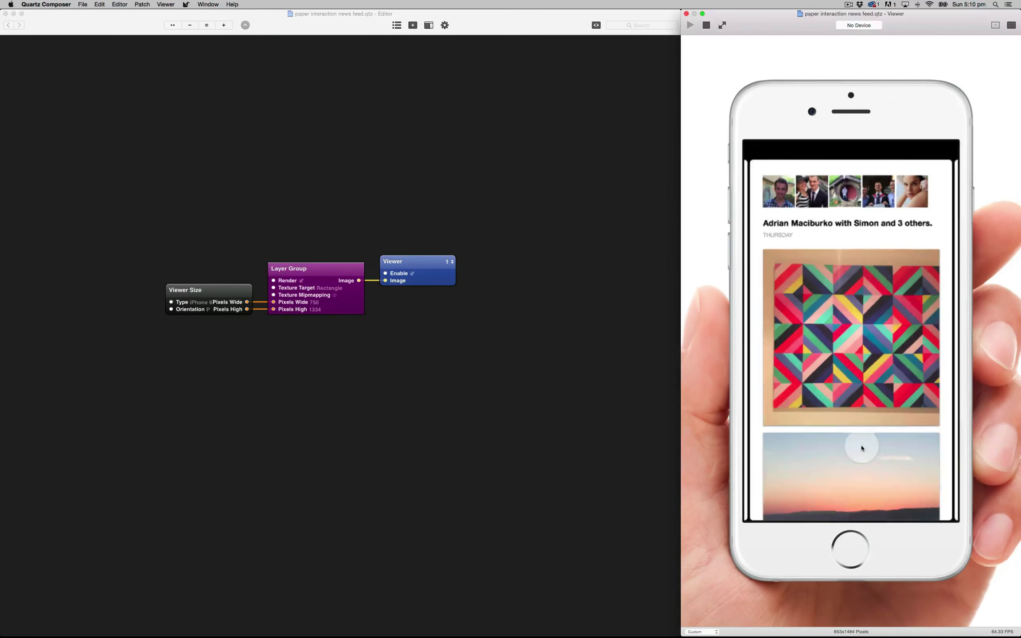
pyautogui.moveTo(858, 263); pyautogui.dragTo(858, 460)
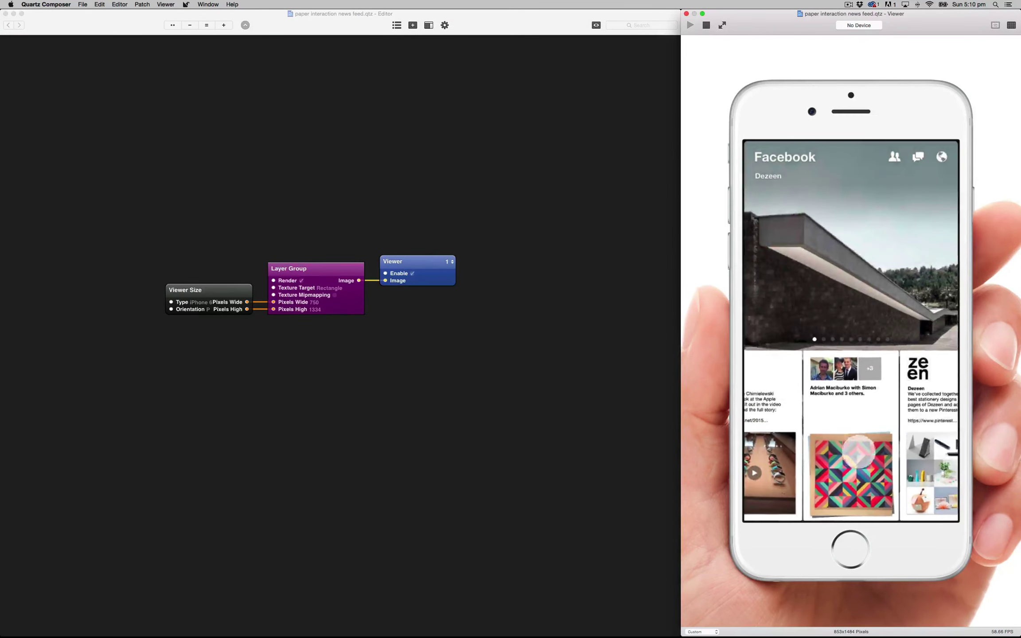
pyautogui.click(859, 458)
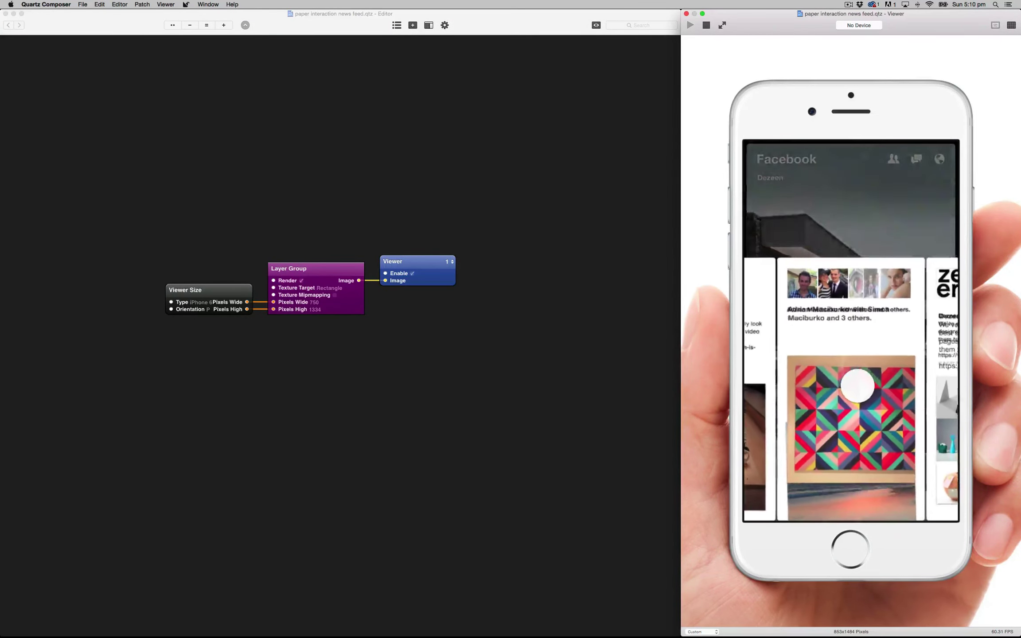
pyautogui.moveTo(849, 269); pyautogui.dragTo(850, 310)
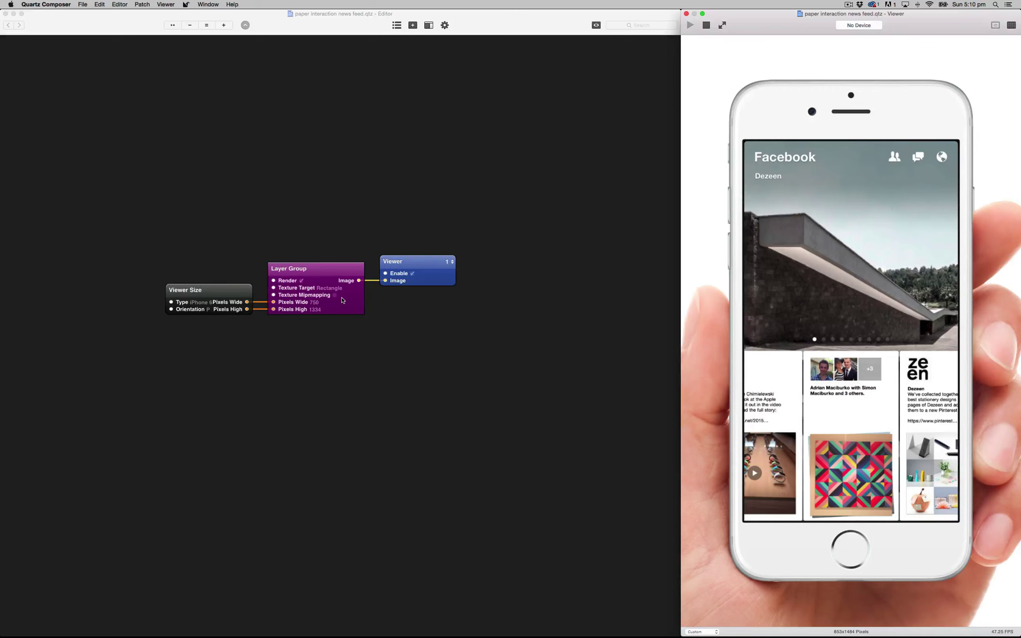
pyautogui.click(343, 311)
pyautogui.doubleClick(344, 311)
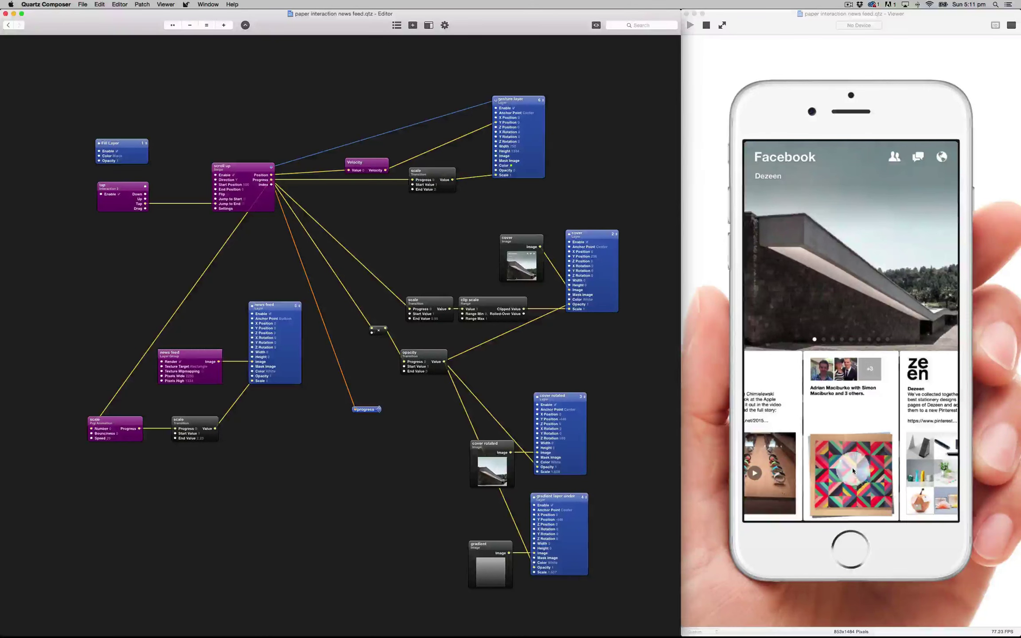
pyautogui.moveTo(853, 486); pyautogui.dragTo(857, 387)
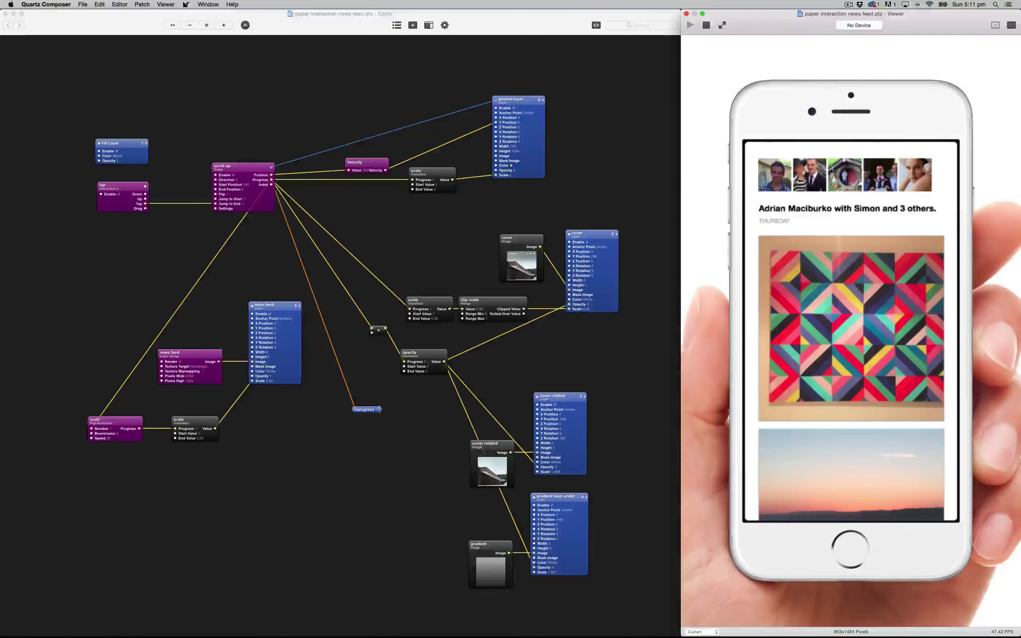
pyautogui.click(847, 288)
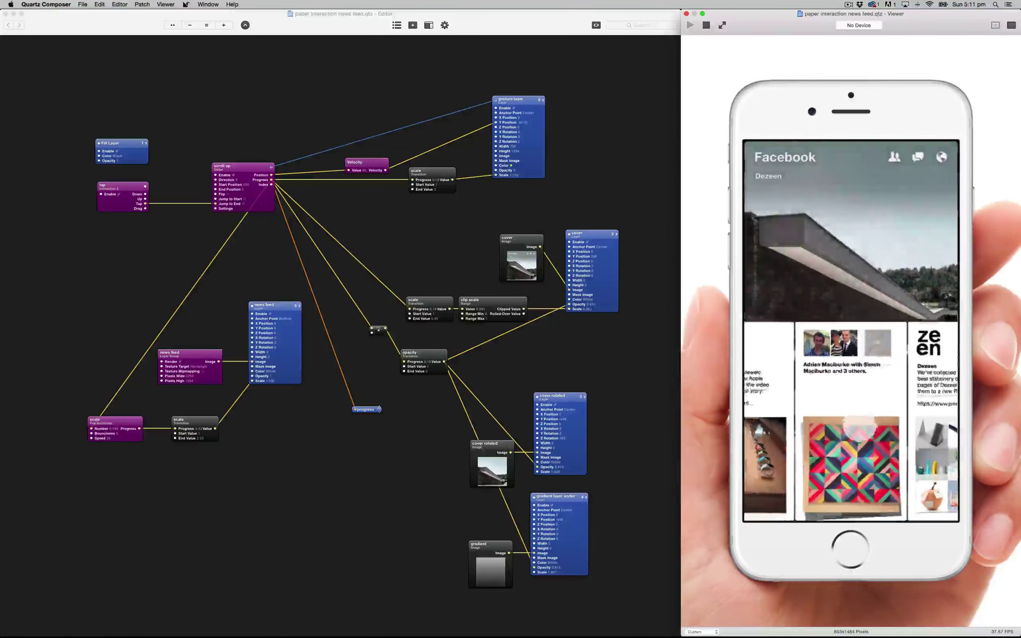
pyautogui.moveTo(860, 461); pyautogui.dragTo(849, 434)
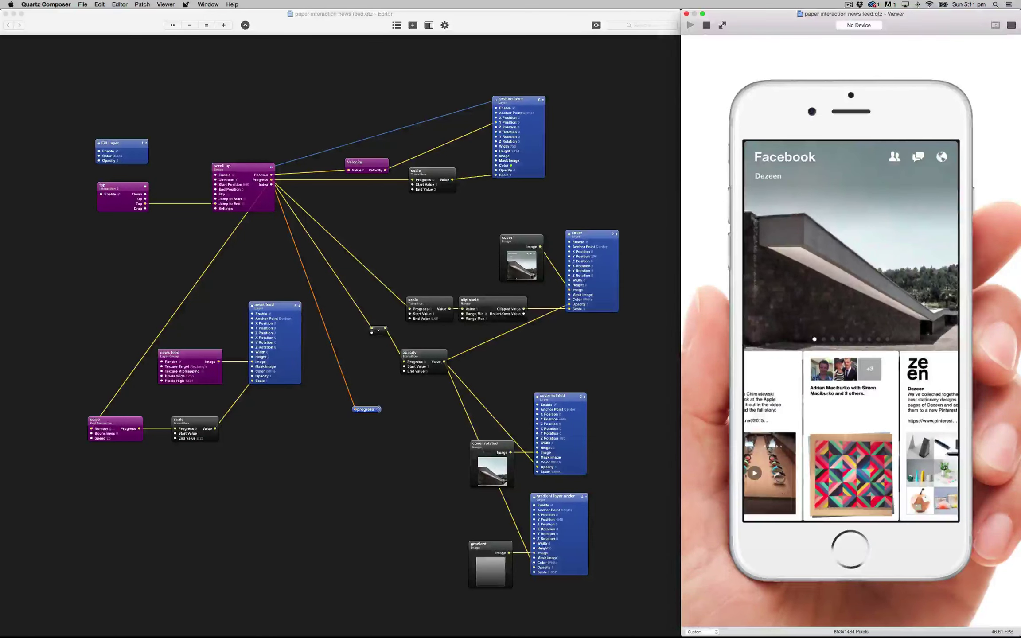
pyautogui.moveTo(850, 443); pyautogui.dragTo(850, 403)
pyautogui.moveTo(846, 458)
pyautogui.mouseDown()
pyautogui.moveTo(845, 332)
pyautogui.moveTo(845, 443)
pyautogui.mouseUp()
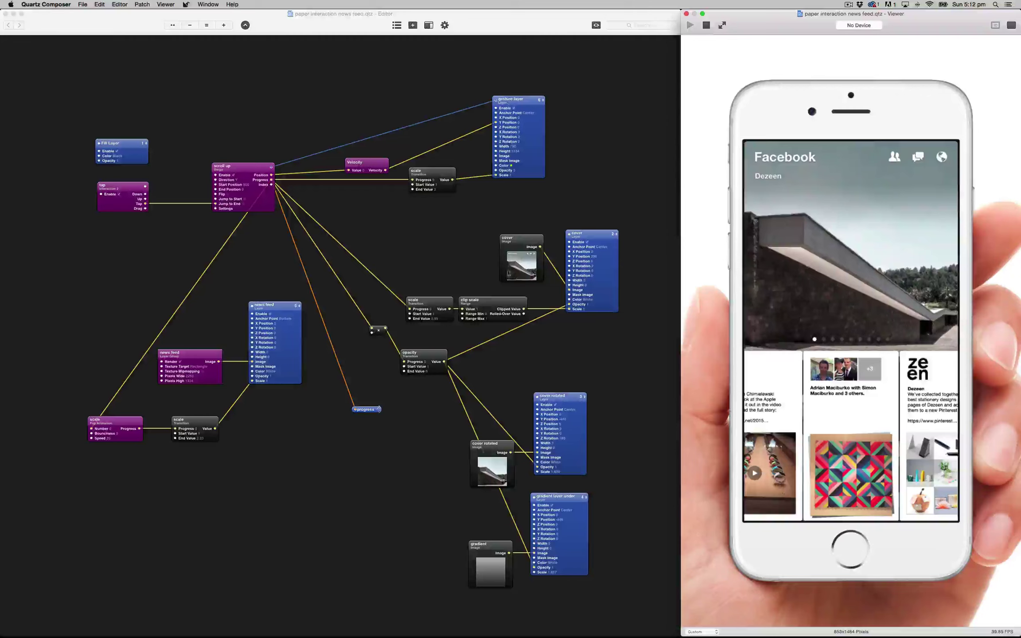
pyautogui.moveTo(845, 426); pyautogui.dragTo(846, 392)
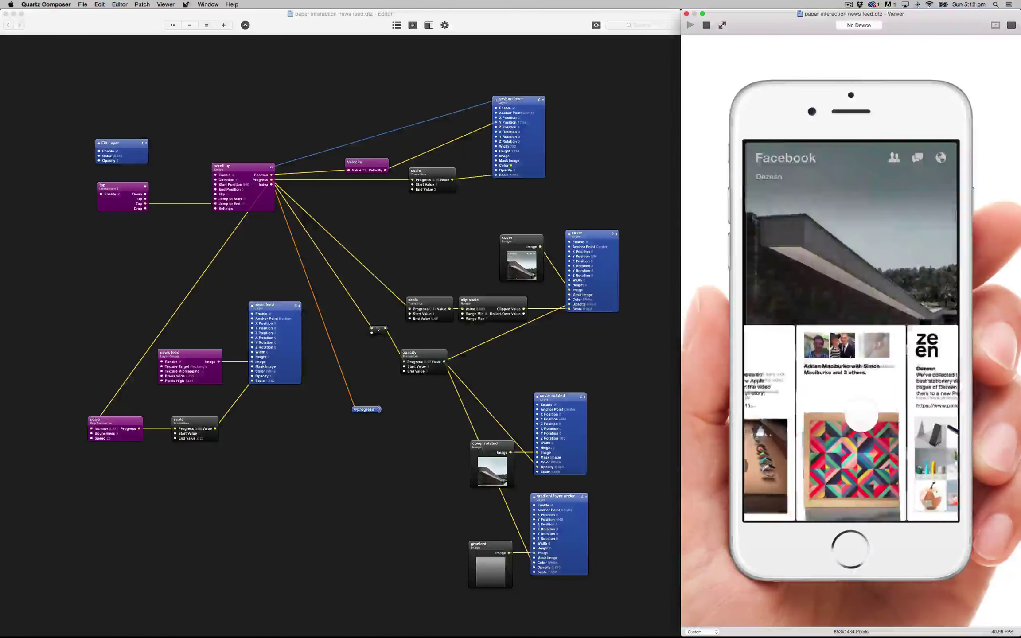
pyautogui.moveTo(865, 442); pyautogui.dragTo(843, 383)
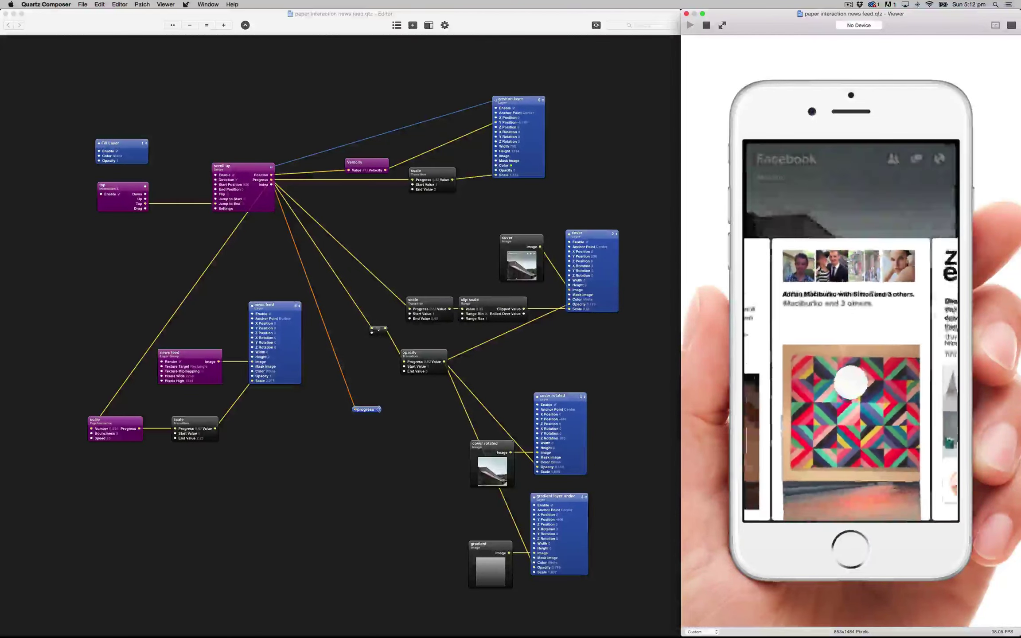
pyautogui.click(854, 384)
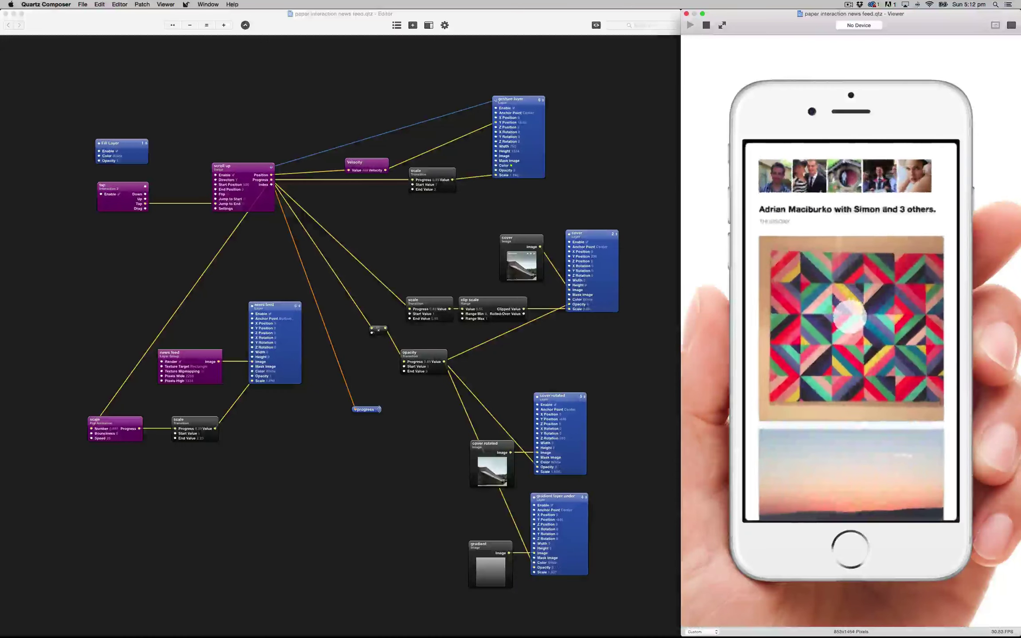
pyautogui.moveTo(846, 312); pyautogui.dragTo(845, 390)
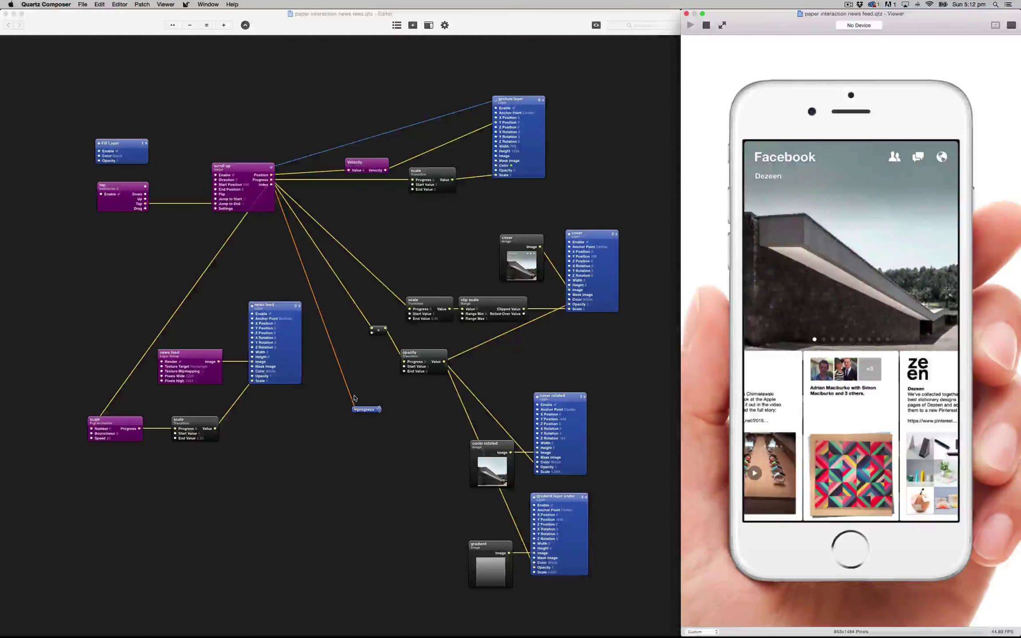
pyautogui.click(375, 409)
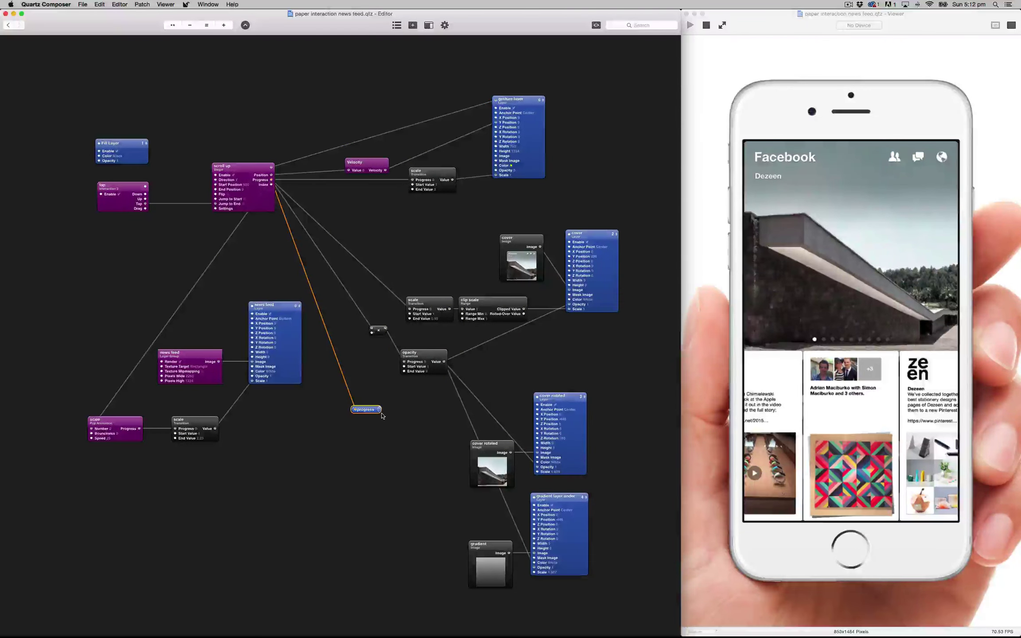
pyautogui.click(218, 380)
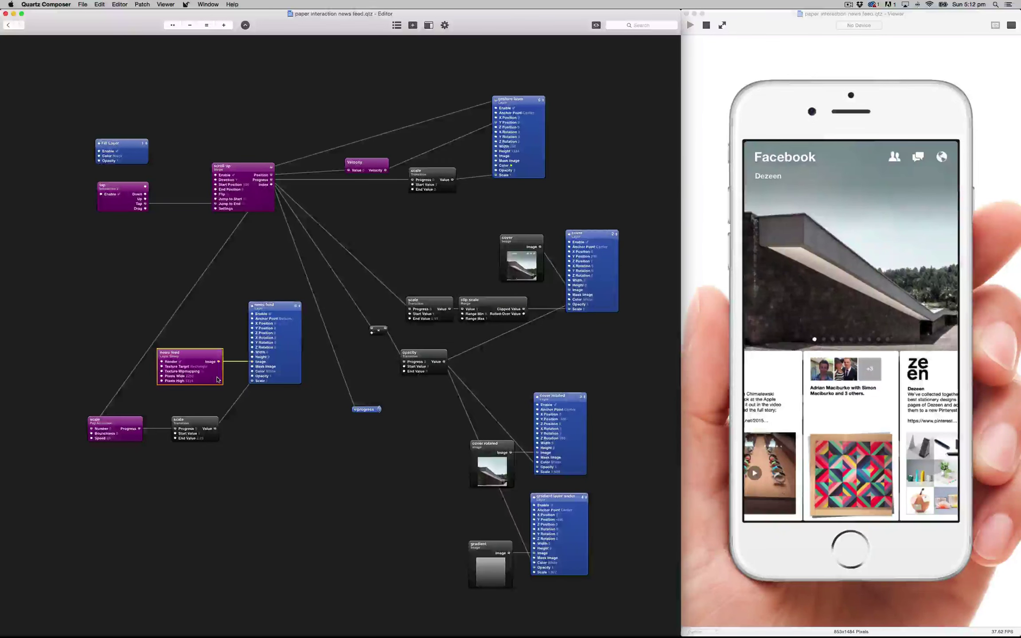
# Step: Enter the news feed layer group, expand the middle photo card to full screen, and select card 1 set
pyautogui.doubleClick(217, 379)
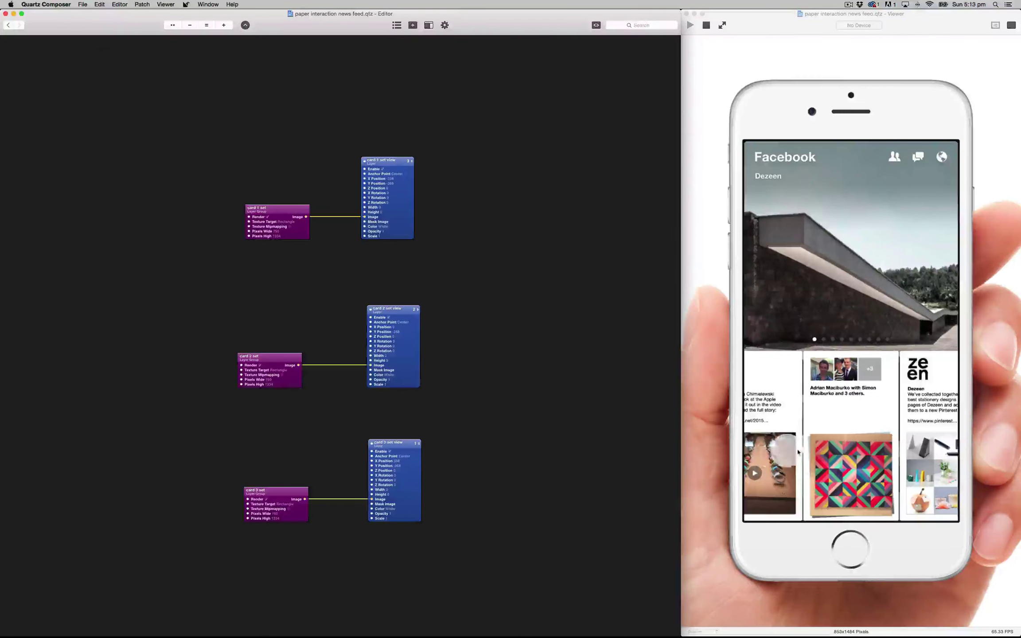
pyautogui.click(921, 380)
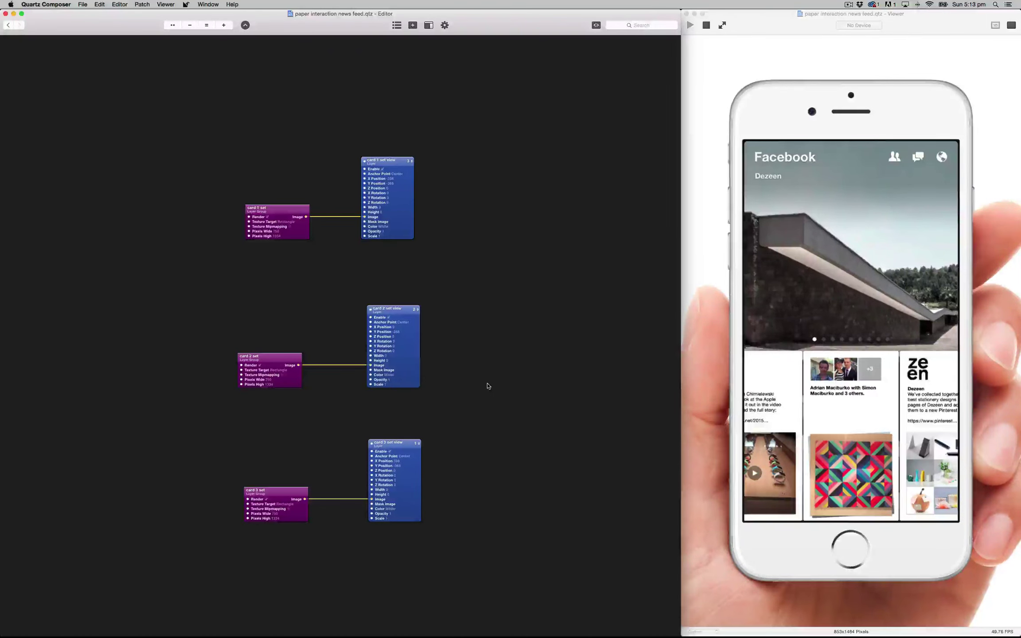
pyautogui.click(848, 452)
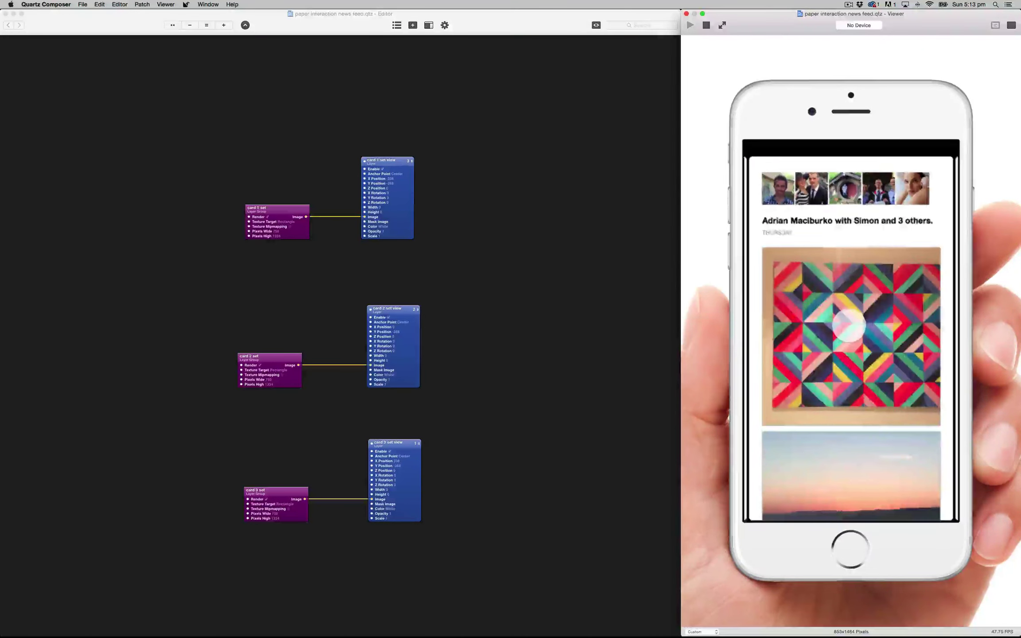
pyautogui.click(296, 234)
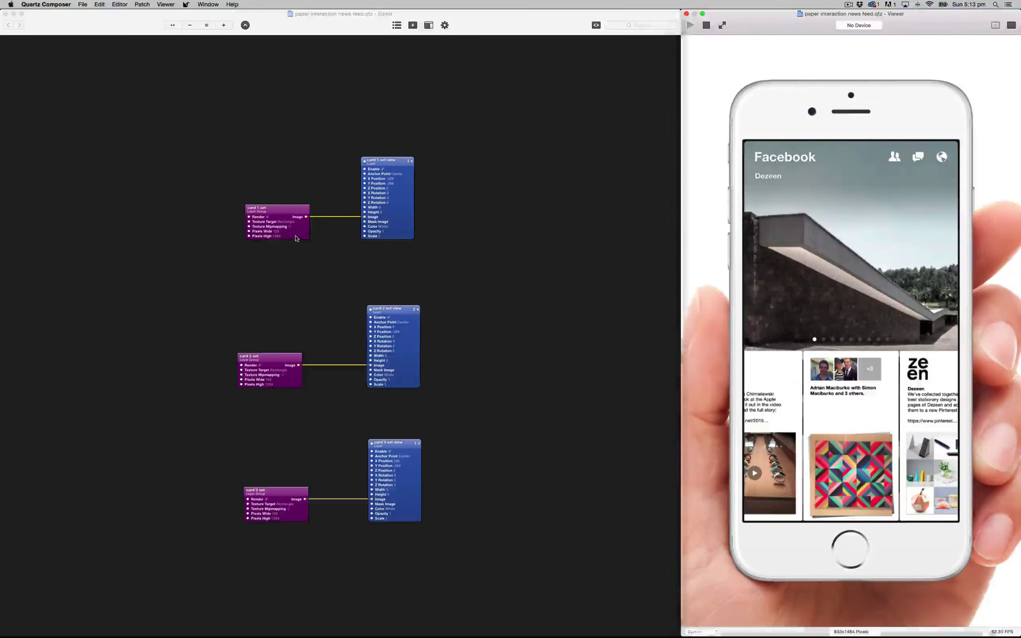
# Step: Enter card 1 set, drag the feed to watch its progress values rise, then return to the card set overview
pyautogui.doubleClick(296, 236)
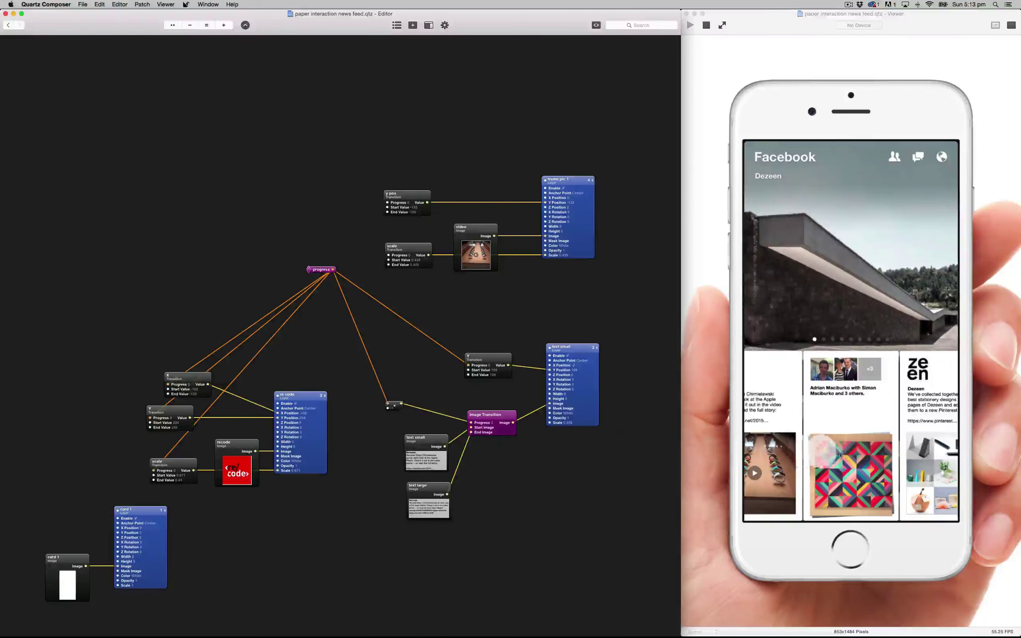
pyautogui.click(857, 448)
pyautogui.moveTo(858, 447); pyautogui.dragTo(776, 428)
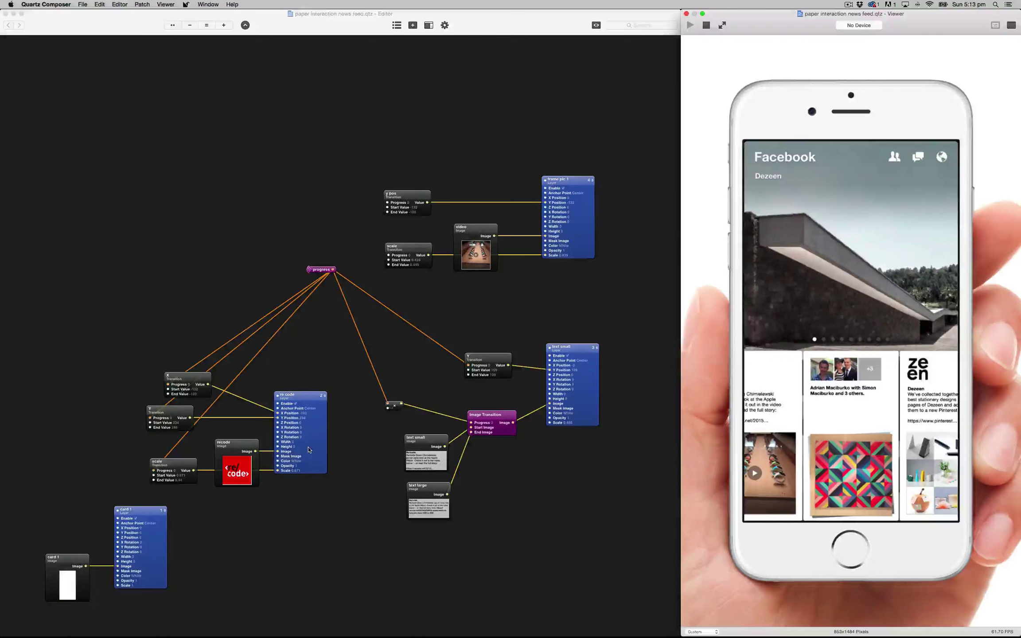
pyautogui.click(245, 26)
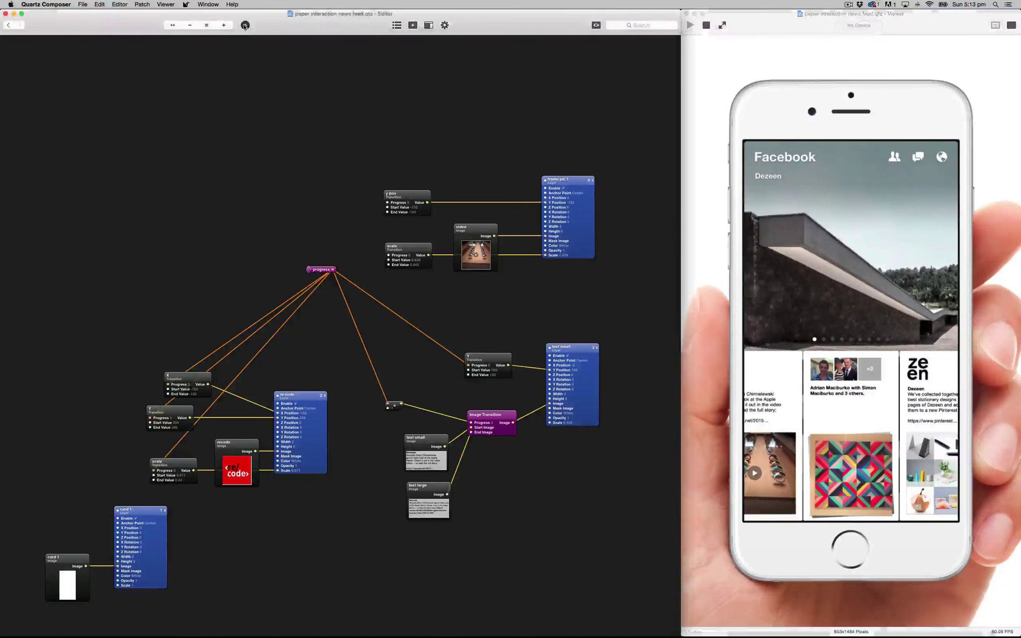
pyautogui.doubleClick(293, 385)
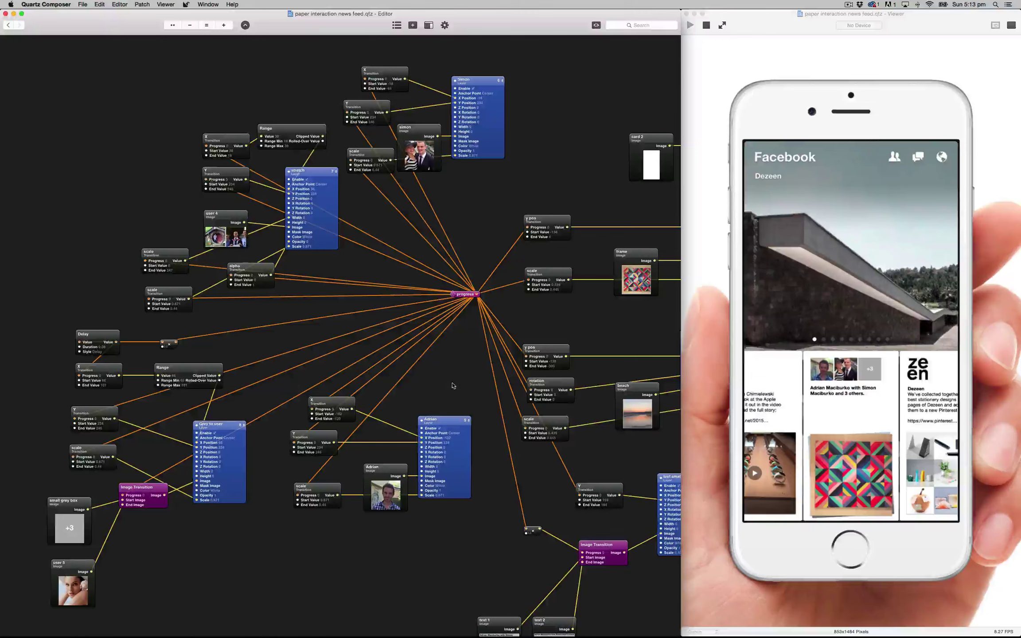
pyautogui.hscroll(5, 460, 372)
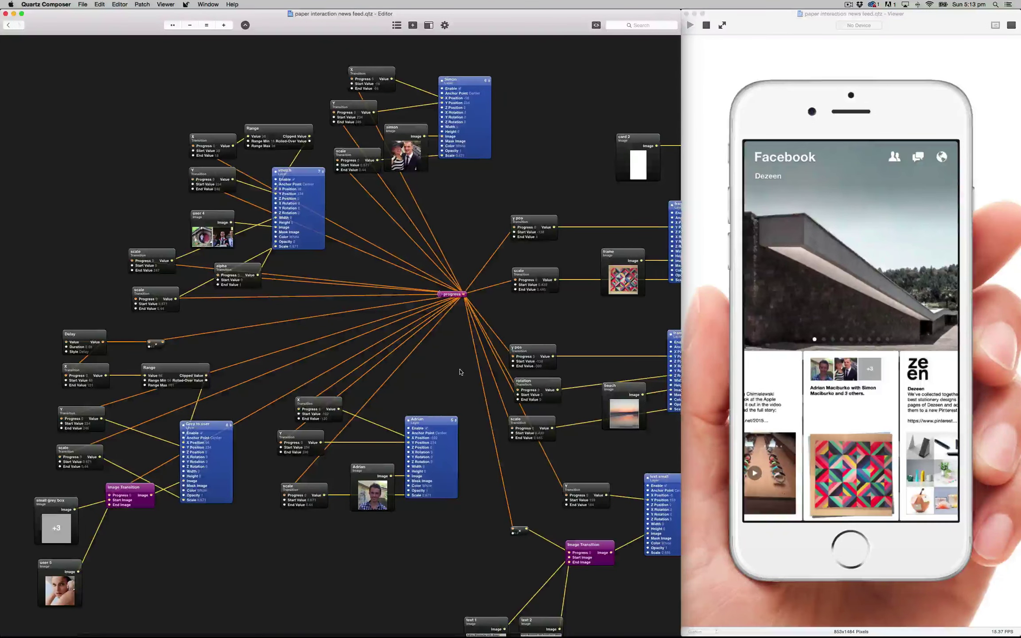
pyautogui.hscroll(-1, 460, 372)
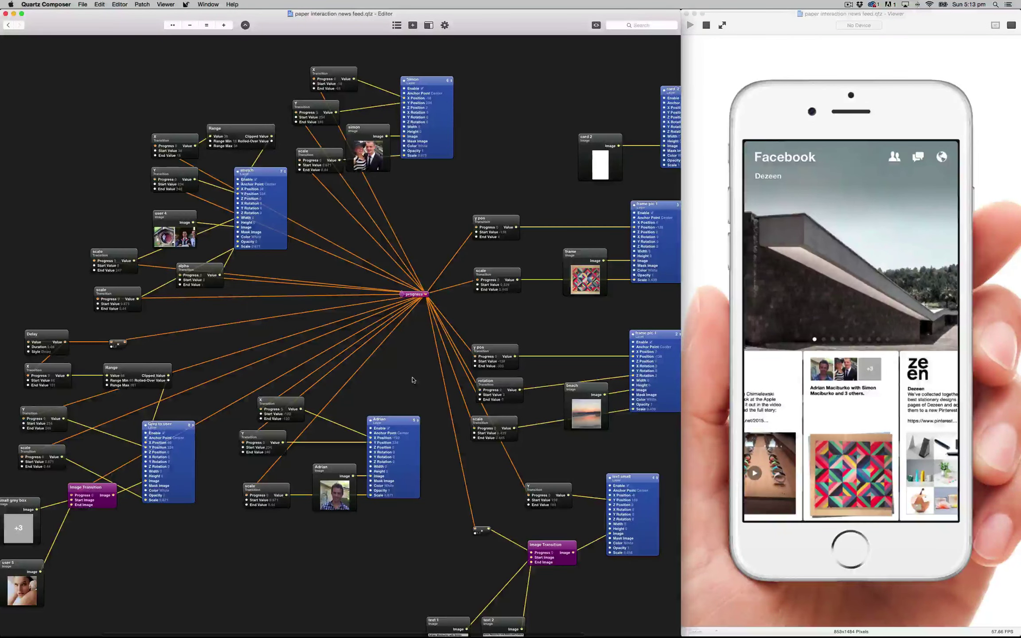
pyautogui.hscroll(-3, 410, 380)
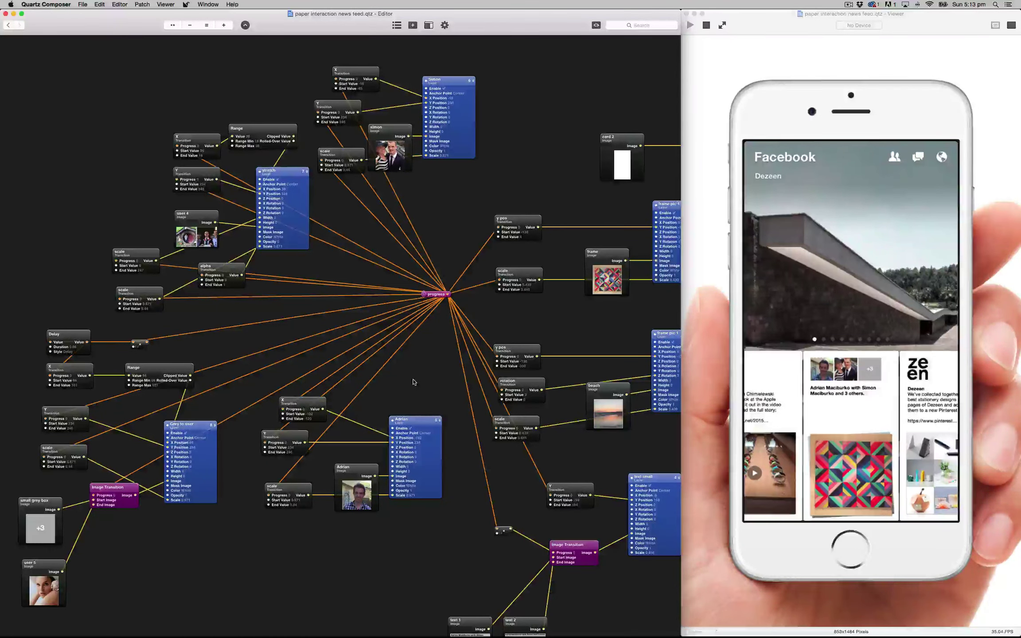
pyautogui.hscroll(5, 413, 382)
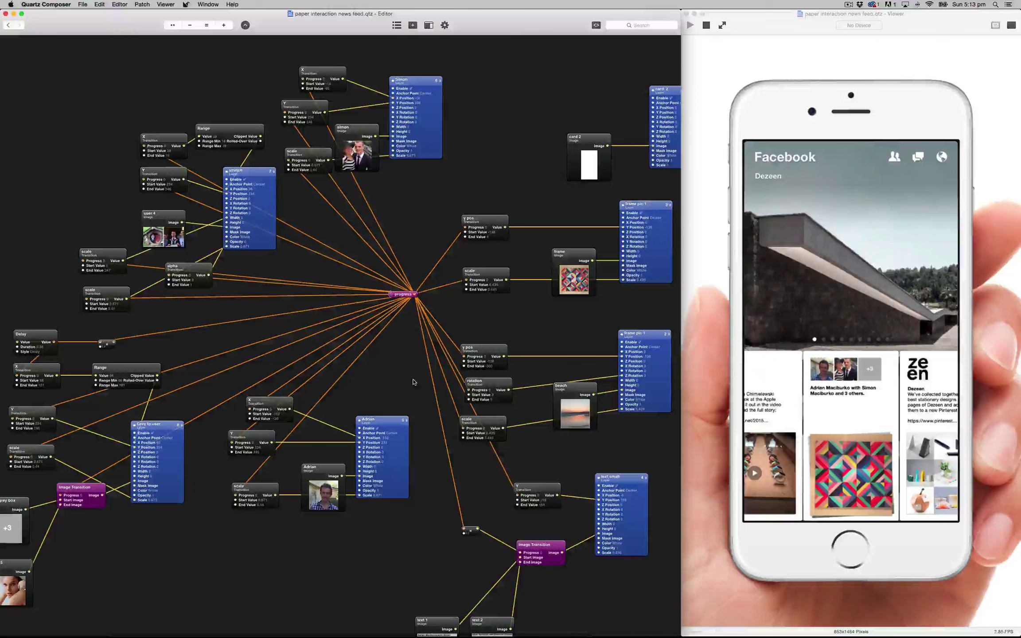
pyautogui.scroll(-2, 413, 382)
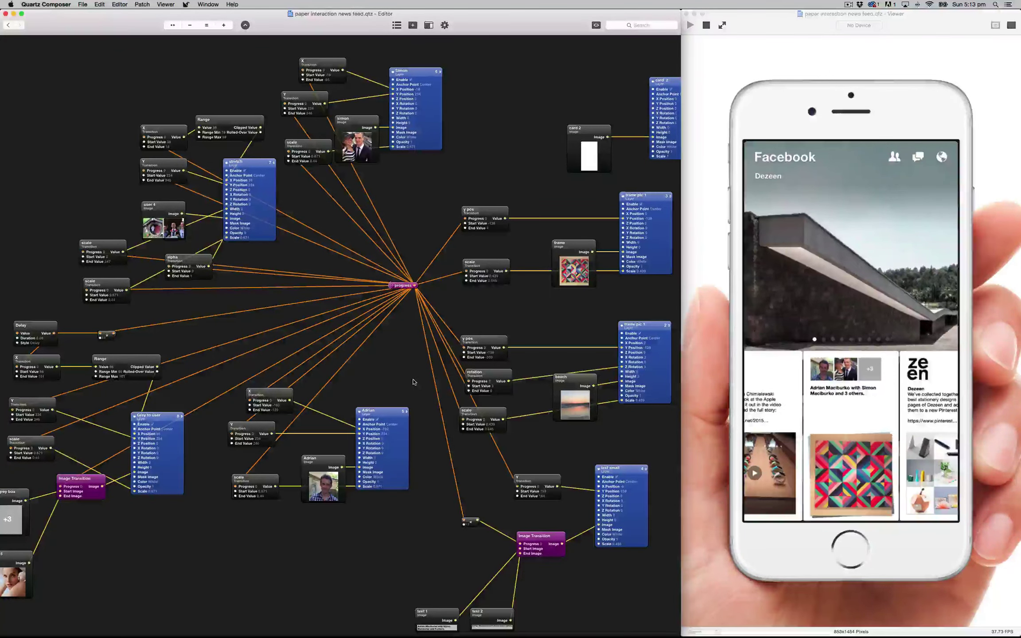
pyautogui.moveTo(851, 443)
pyautogui.mouseDown()
pyautogui.moveTo(857, 334)
pyautogui.moveTo(847, 369)
pyautogui.moveTo(857, 439)
pyautogui.mouseUp()
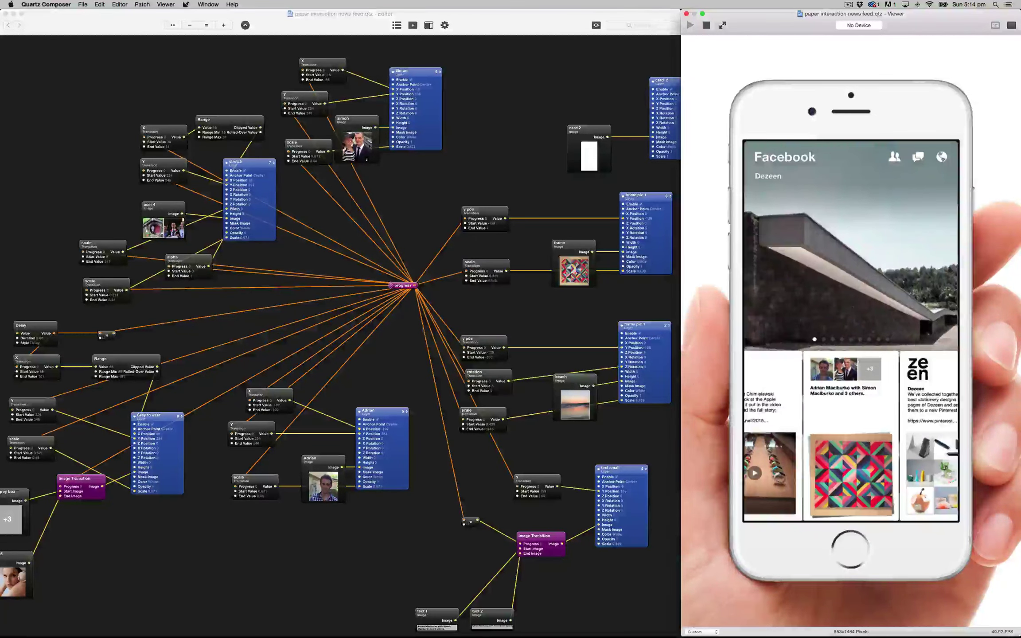
pyautogui.moveTo(867, 435); pyautogui.dragTo(844, 355)
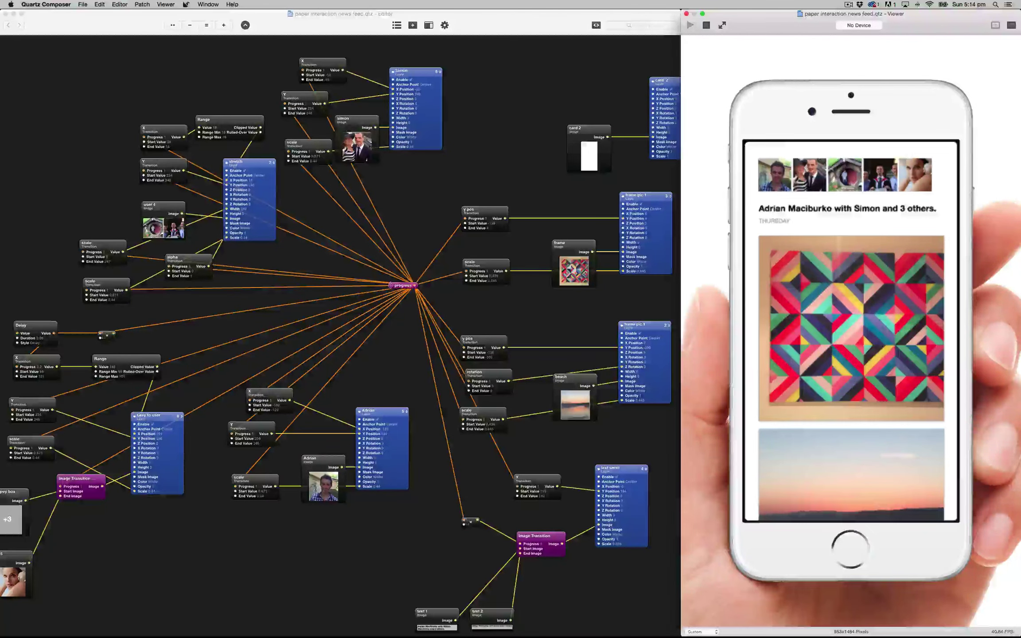
pyautogui.click(862, 357)
pyautogui.moveTo(862, 356); pyautogui.dragTo(848, 399)
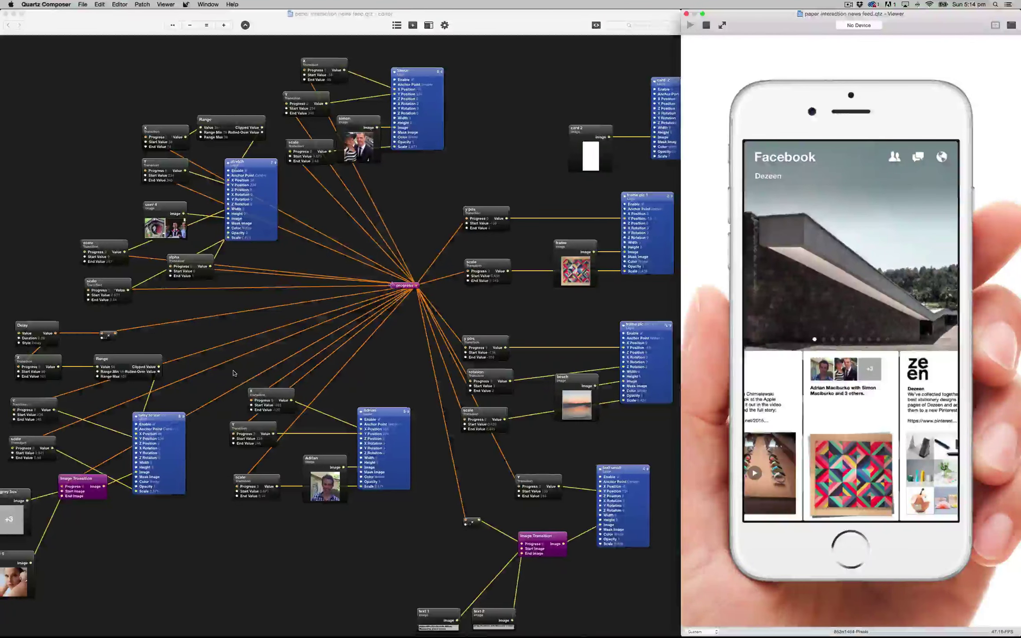
pyautogui.hscroll(-5, 198, 365)
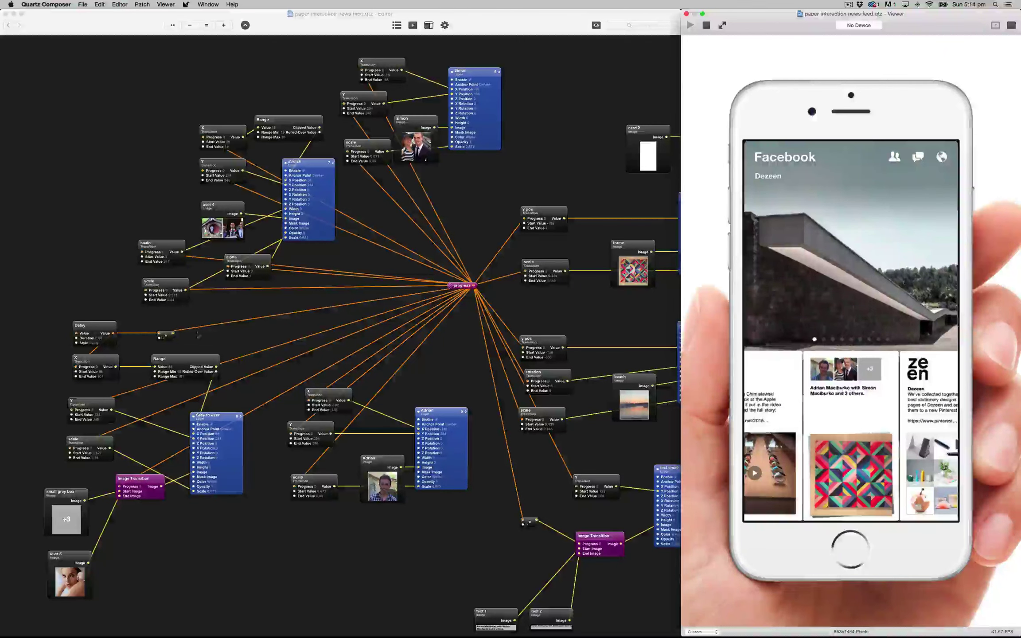
pyautogui.click(107, 345)
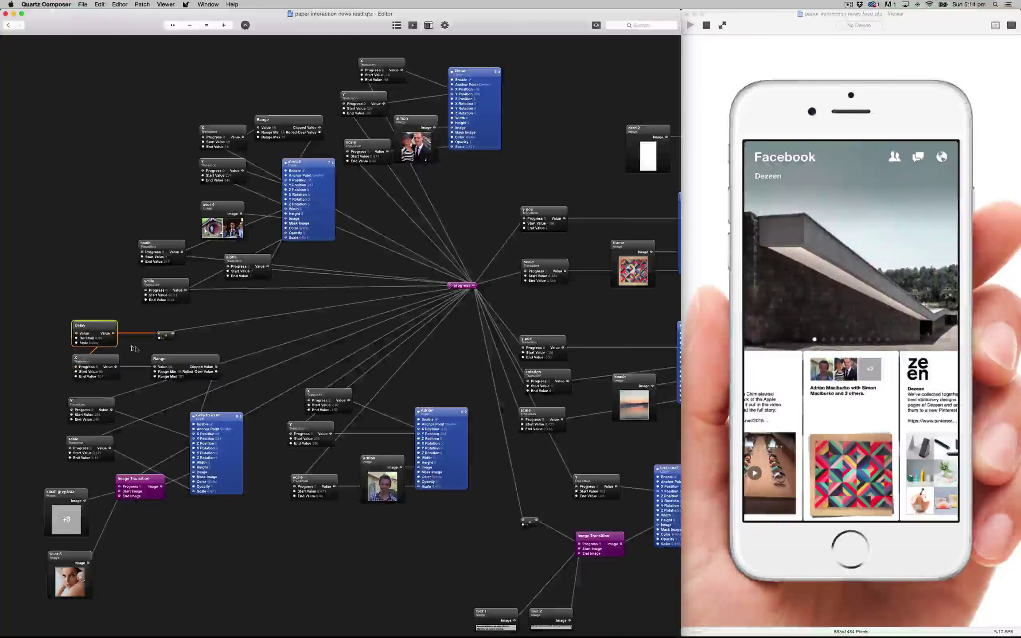
pyautogui.hscroll(5, 107, 345)
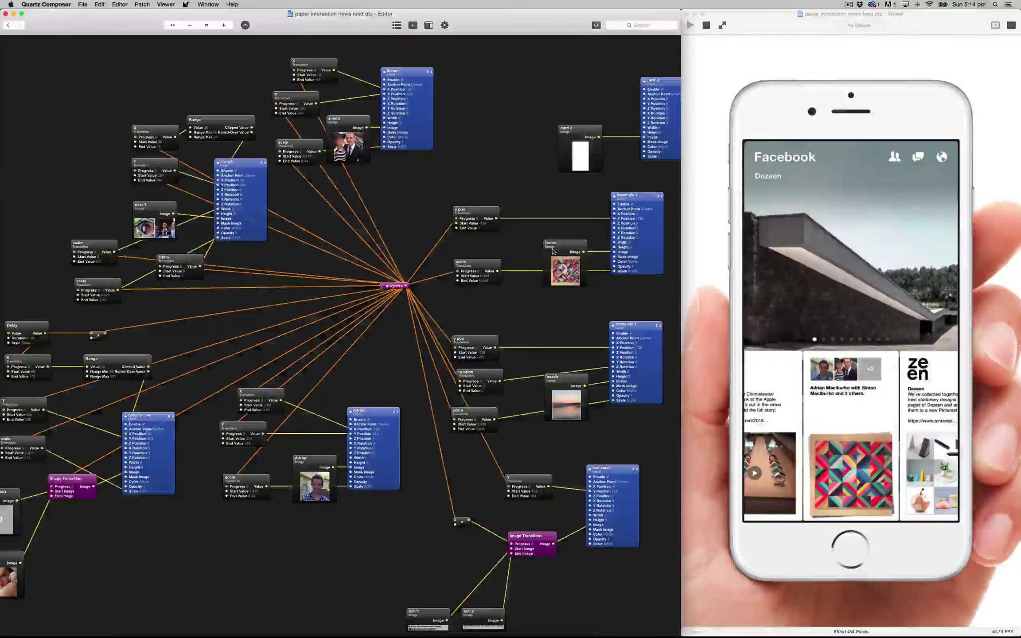
pyautogui.click(848, 465)
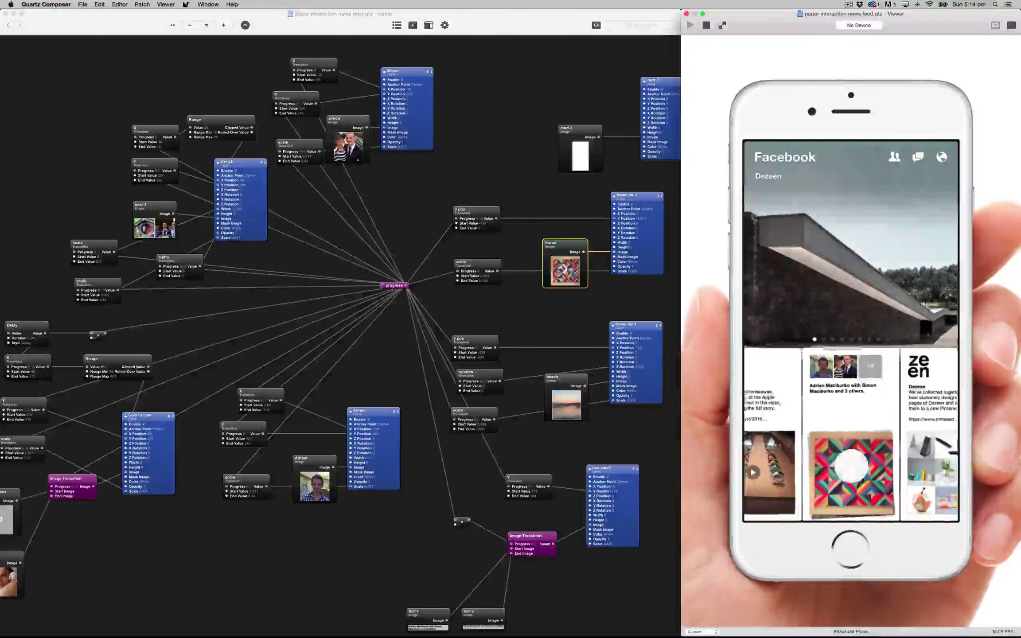
pyautogui.moveTo(851, 472); pyautogui.dragTo(811, 371)
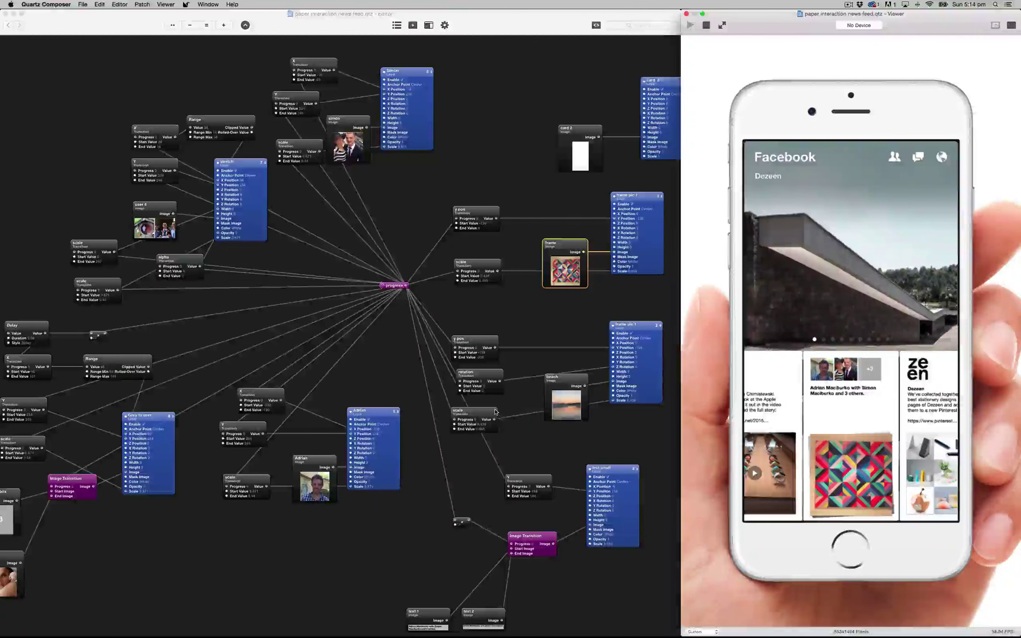
pyautogui.scroll(-3, 440, 540)
pyautogui.click(440, 540)
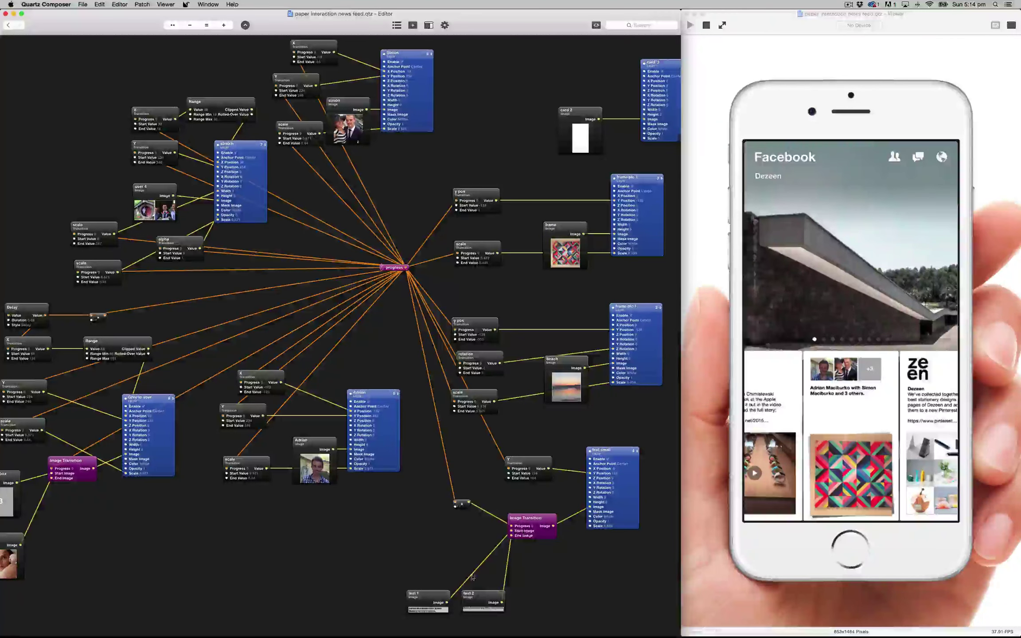
pyautogui.moveTo(847, 461); pyautogui.dragTo(849, 394)
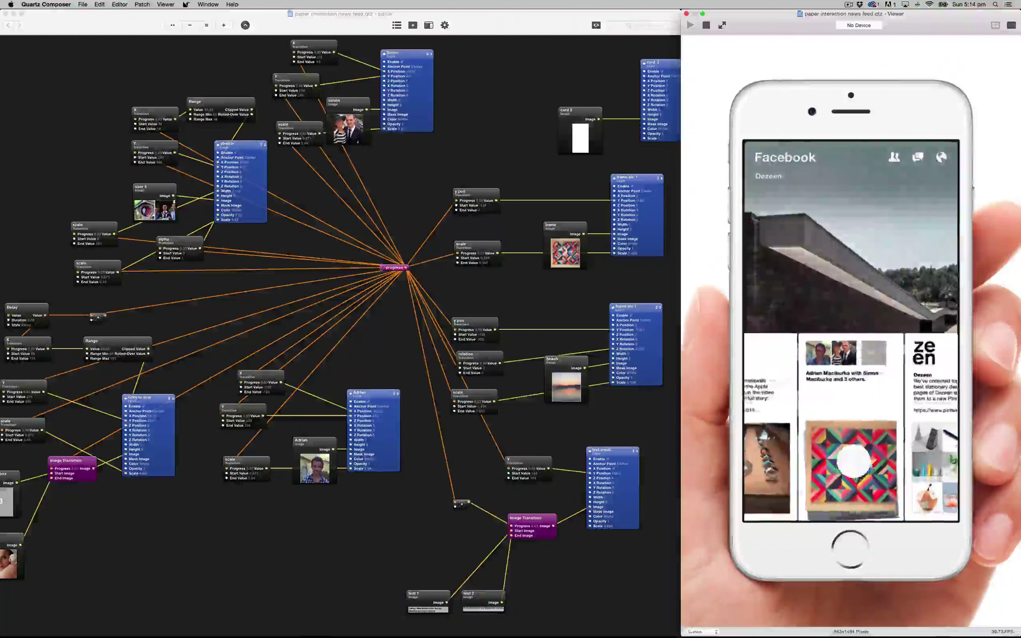
# Step: Expand the middle card over the header image and collapse it back, then bring the patch editor forward
pyautogui.moveTo(853, 473); pyautogui.dragTo(850, 403)
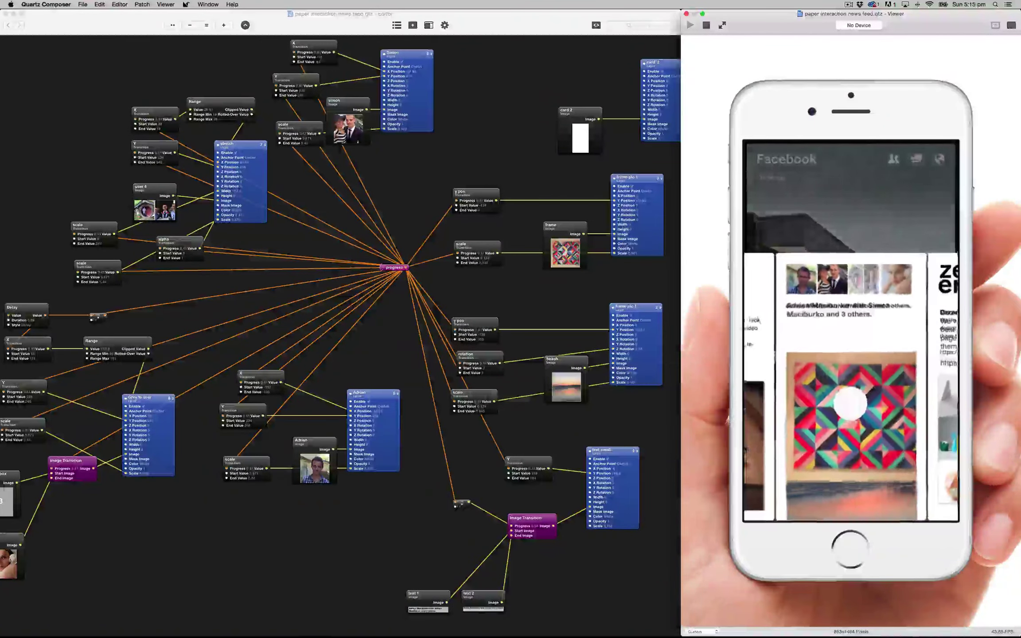
pyautogui.moveTo(849, 364); pyautogui.dragTo(849, 339)
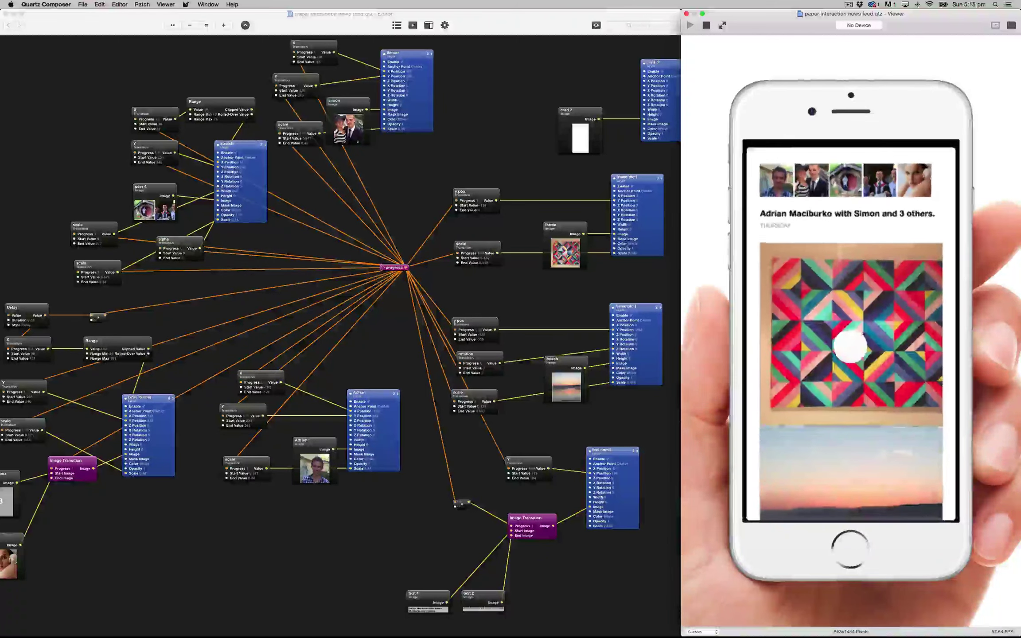
pyautogui.moveTo(850, 375); pyautogui.dragTo(848, 406)
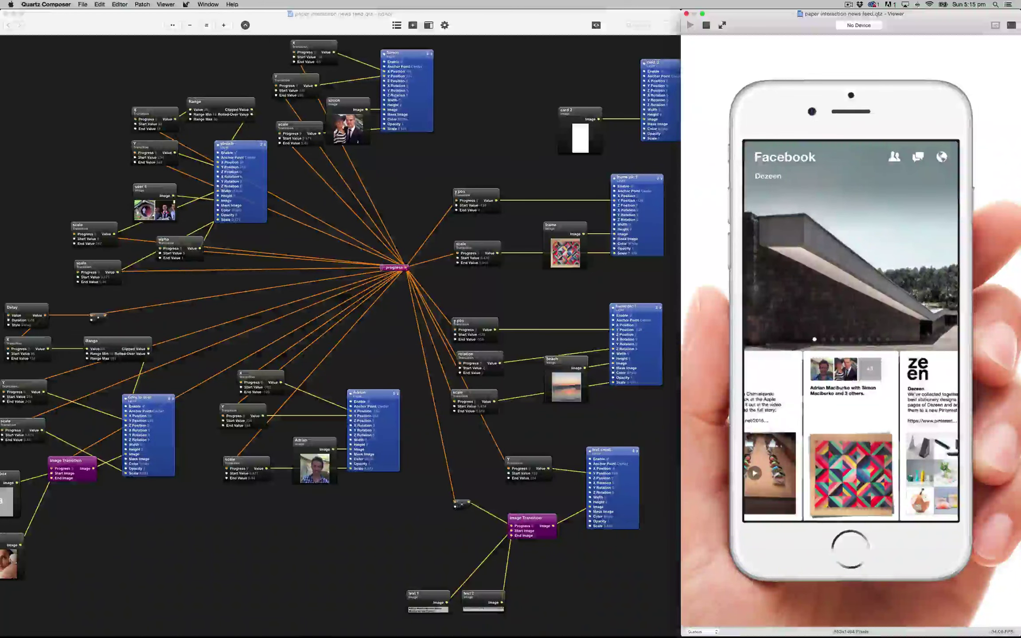
pyautogui.click(406, 554)
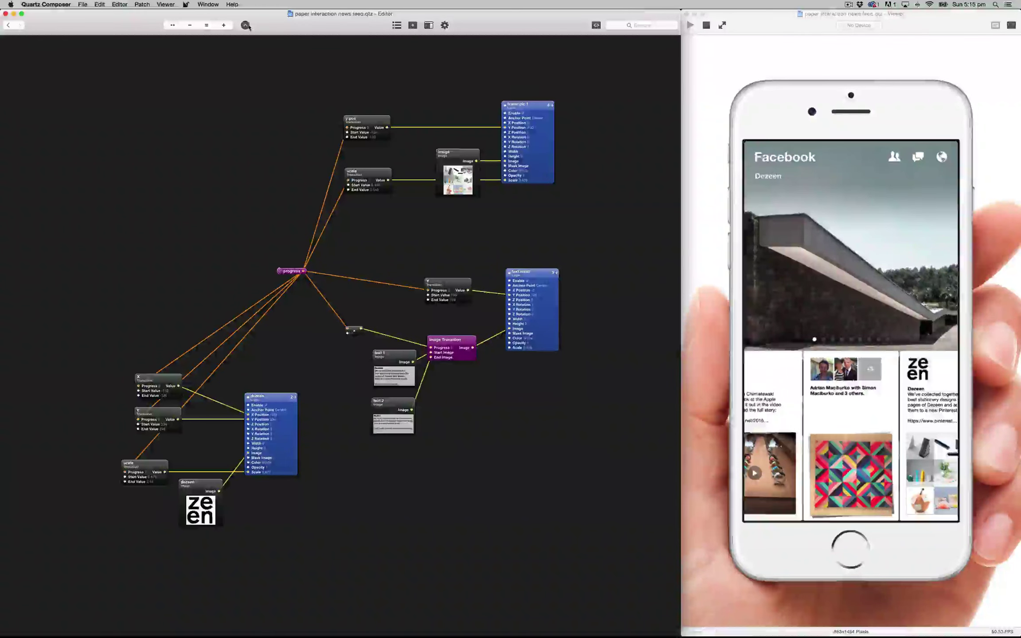
# Step: Go up from the card sets, deselect card 3 set, and go up again to the top-level graph
pyautogui.press('super+Up')
pyautogui.click(606, 409)
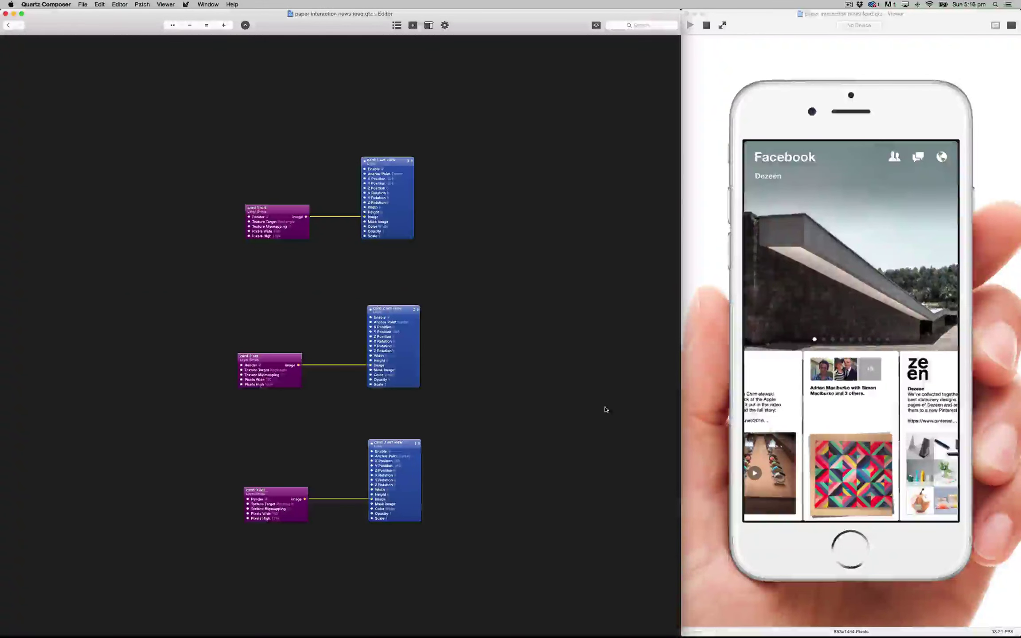
pyautogui.click(245, 25)
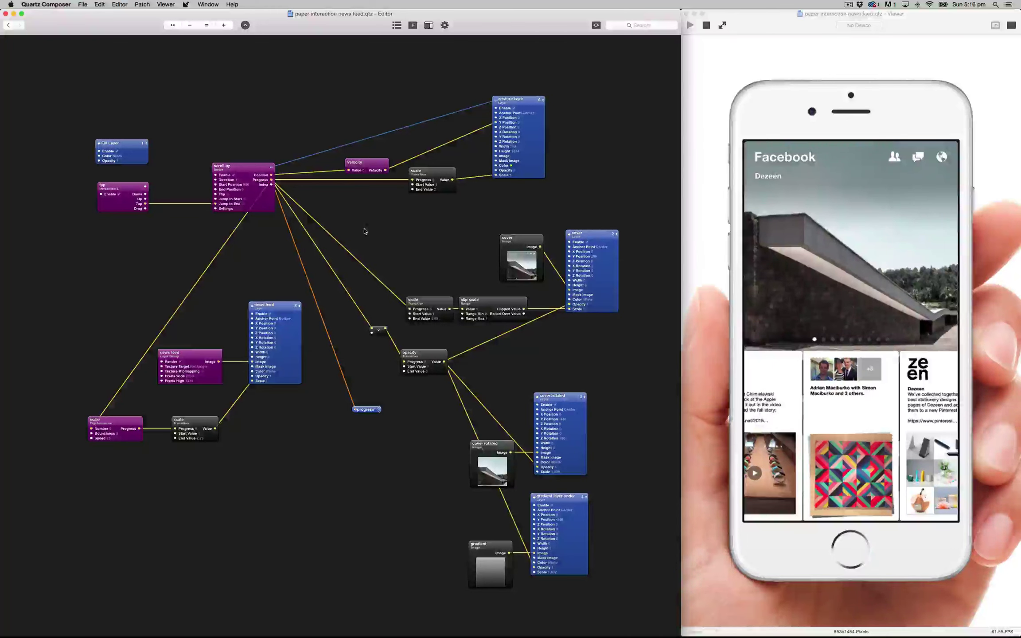
# Step: Select the Velocity patch to trace its cables, then expand the news card and pull it down
pyautogui.click(367, 163)
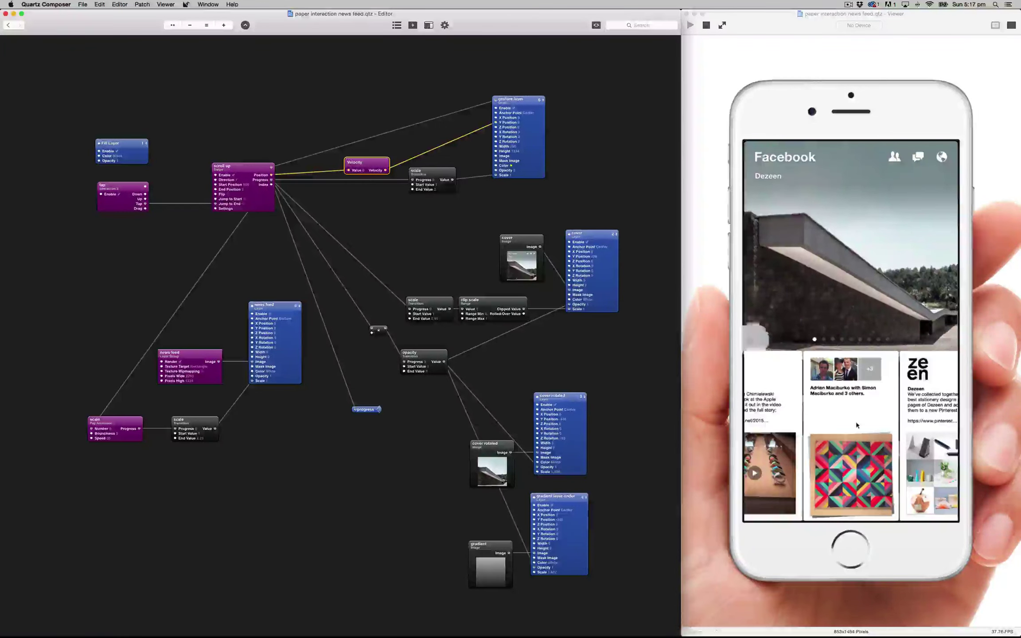
pyautogui.moveTo(858, 443); pyautogui.dragTo(850, 401)
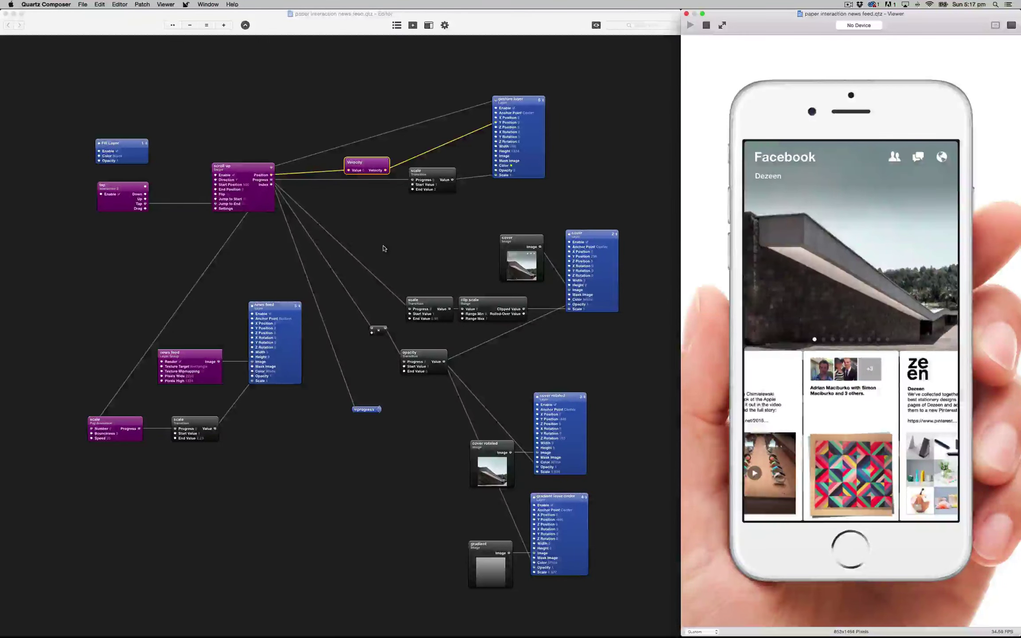
pyautogui.click(871, 379)
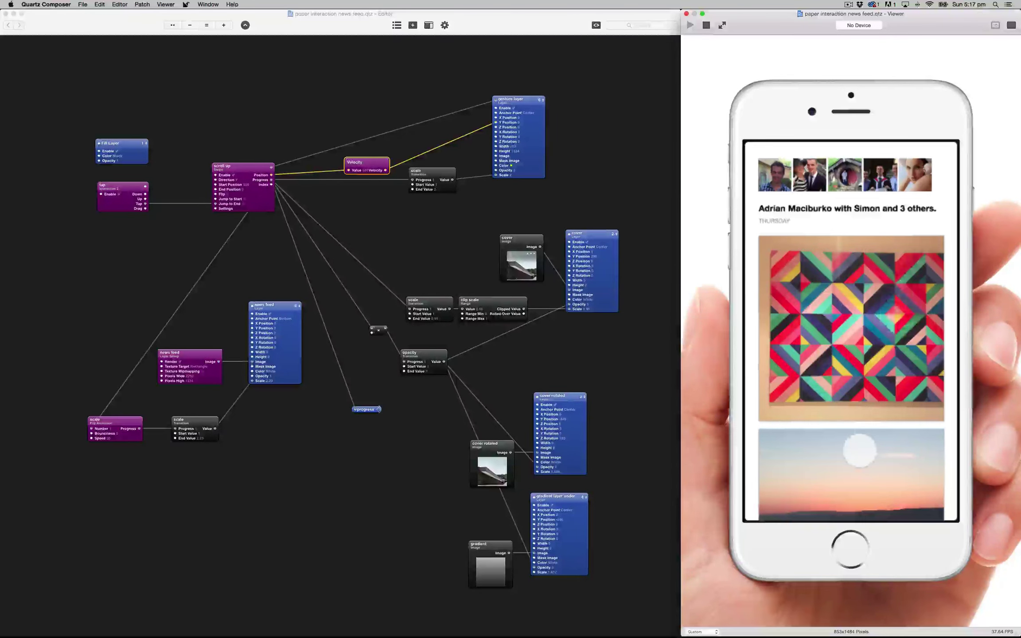
pyautogui.moveTo(839, 269); pyautogui.dragTo(836, 240)
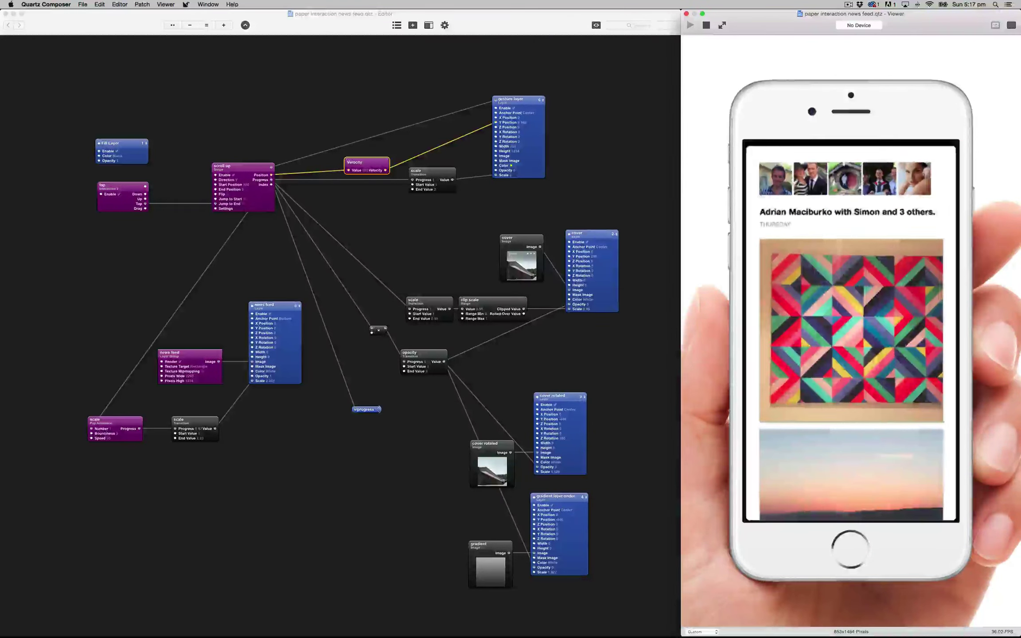
pyautogui.moveTo(844, 365); pyautogui.dragTo(840, 301)
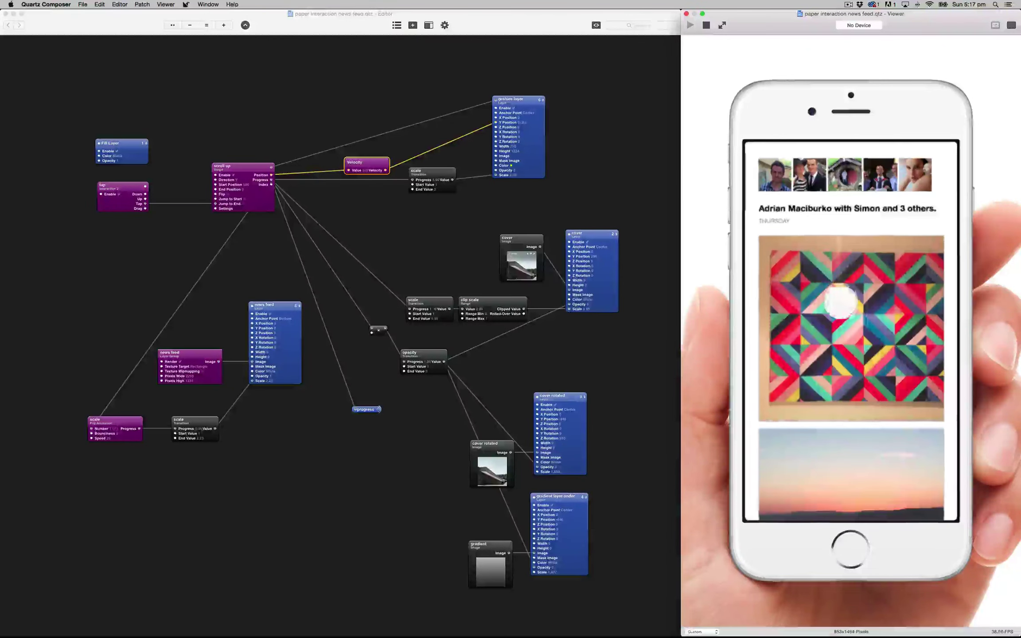
pyautogui.click(615, 363)
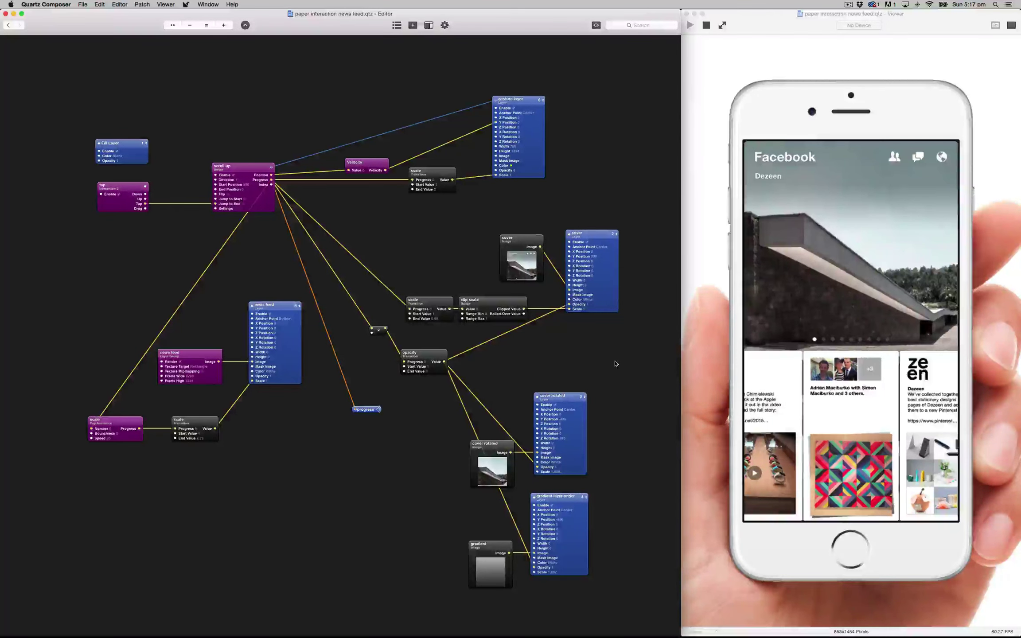
pyautogui.click(876, 423)
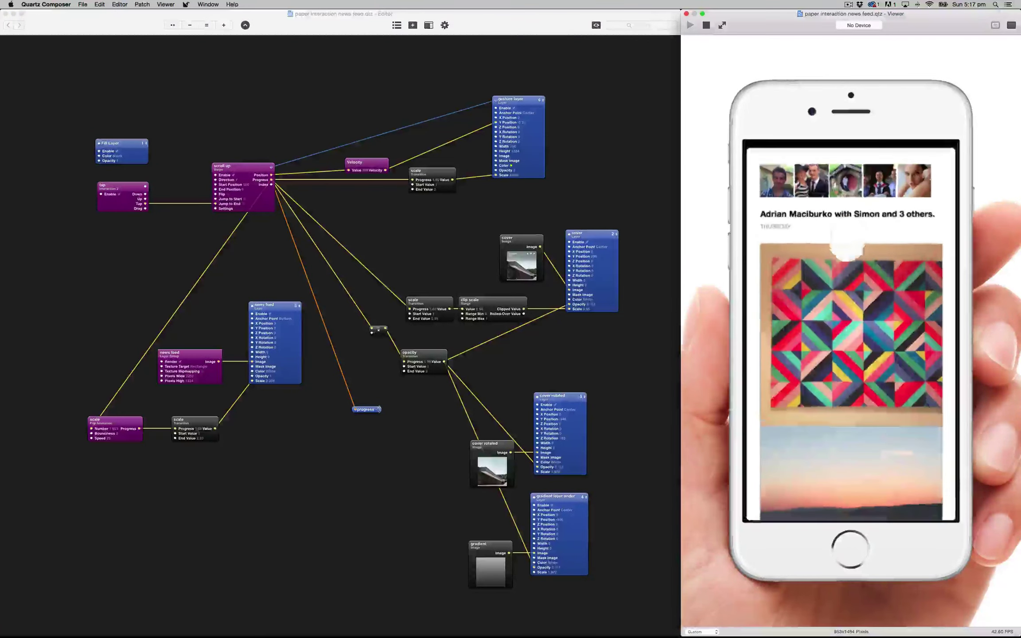
pyautogui.moveTo(846, 248); pyautogui.dragTo(847, 421)
pyautogui.click(851, 417)
pyautogui.moveTo(843, 337); pyautogui.dragTo(843, 488)
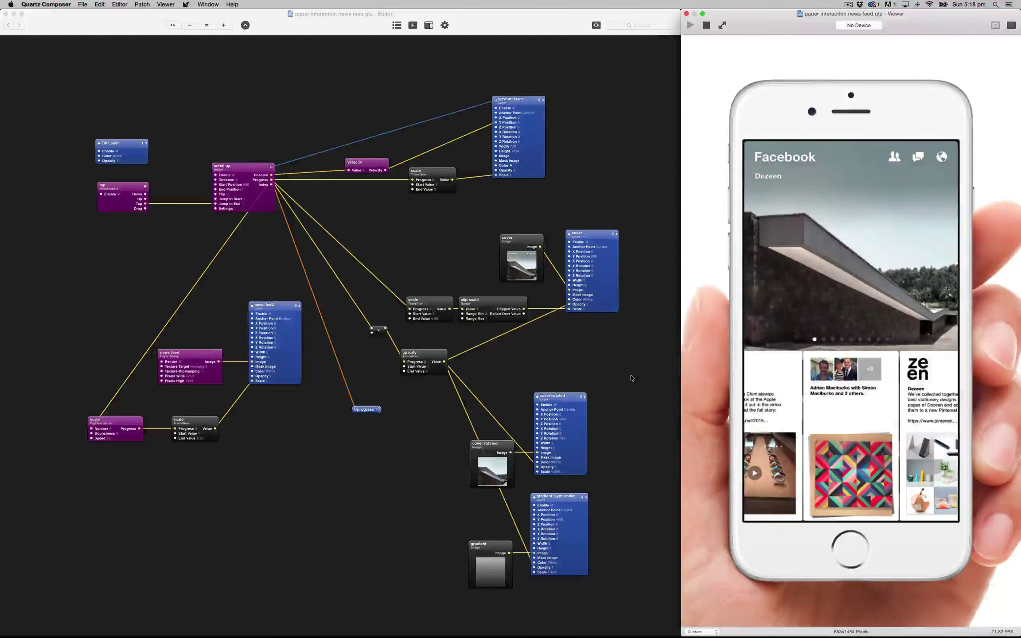
pyautogui.moveTo(874, 461); pyautogui.dragTo(871, 354)
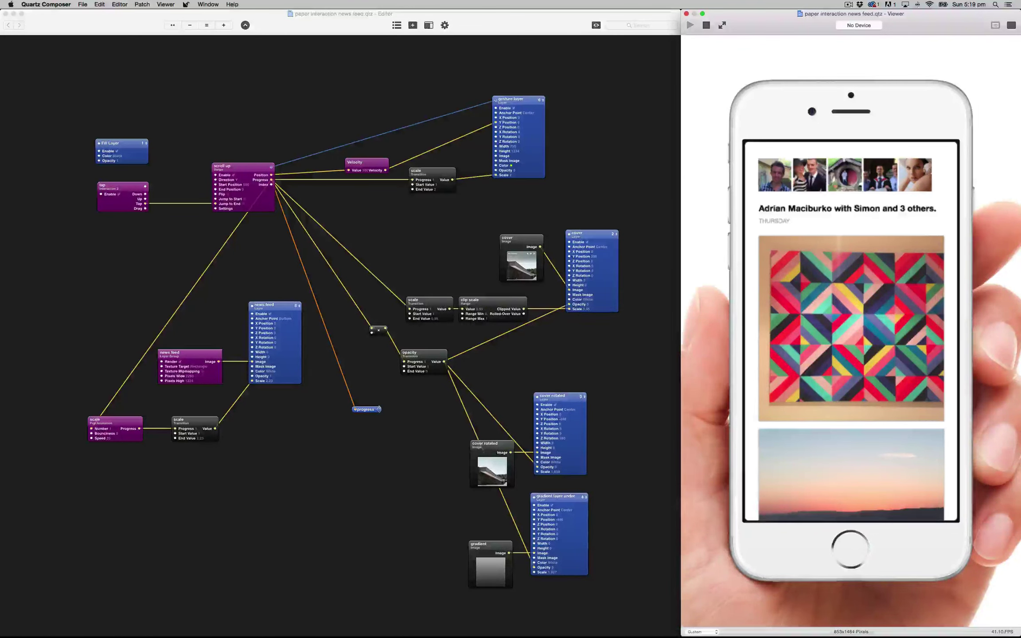
pyautogui.click(420, 265)
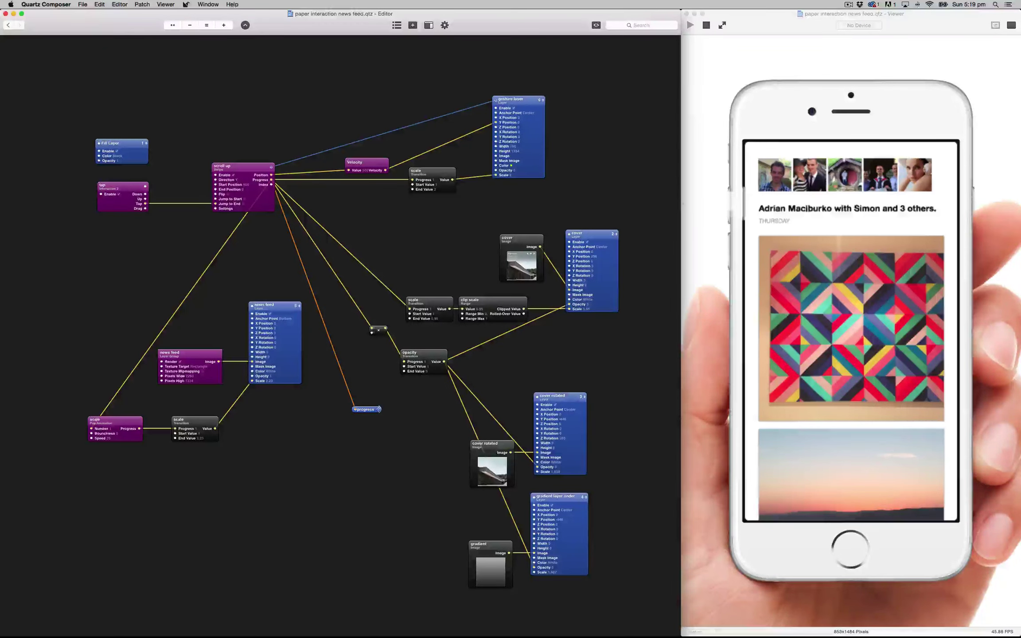
pyautogui.press('super+r')
pyautogui.click(370, 455)
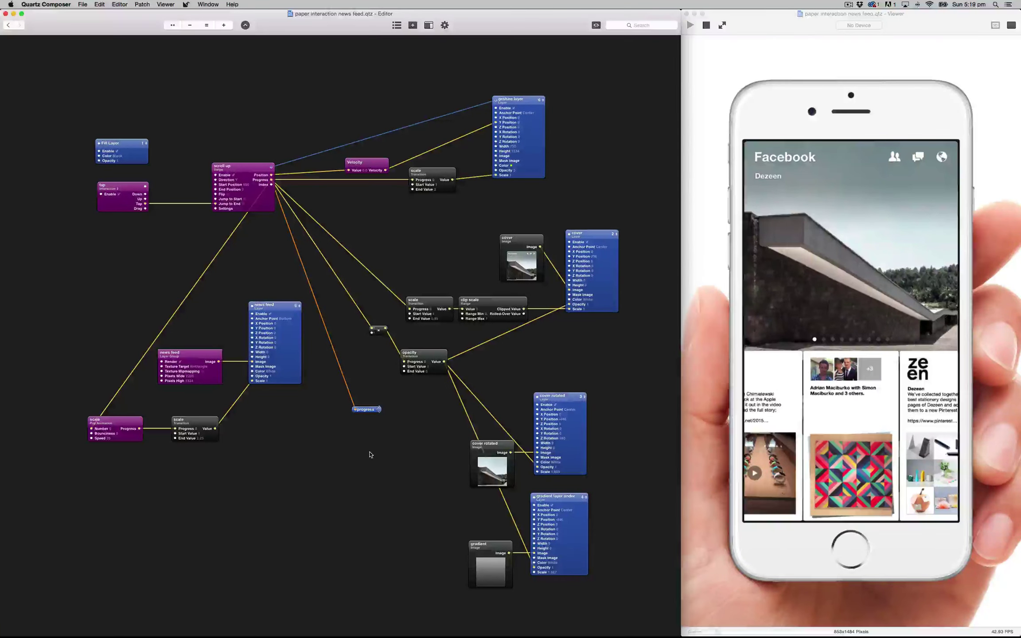